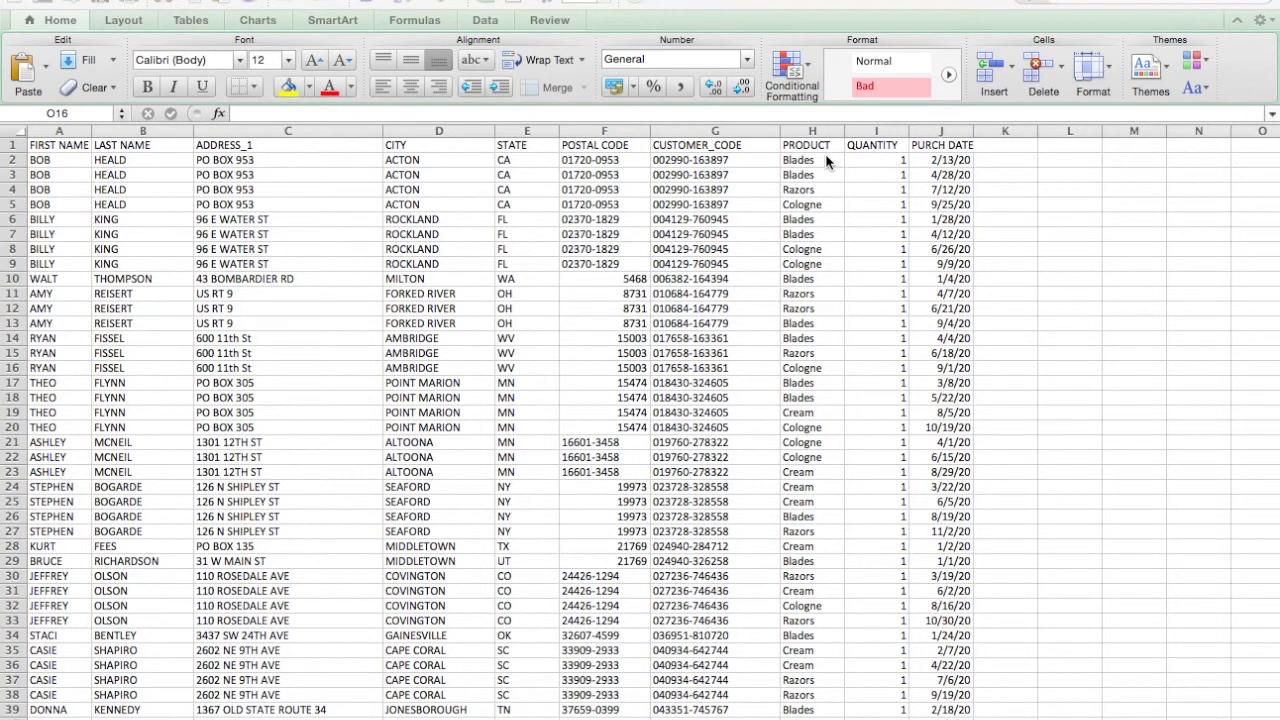
# Examine the CUSTOMER_CODE and PRODUCT columns and the first customer's purchase rows.
pyautogui.click(717, 131)
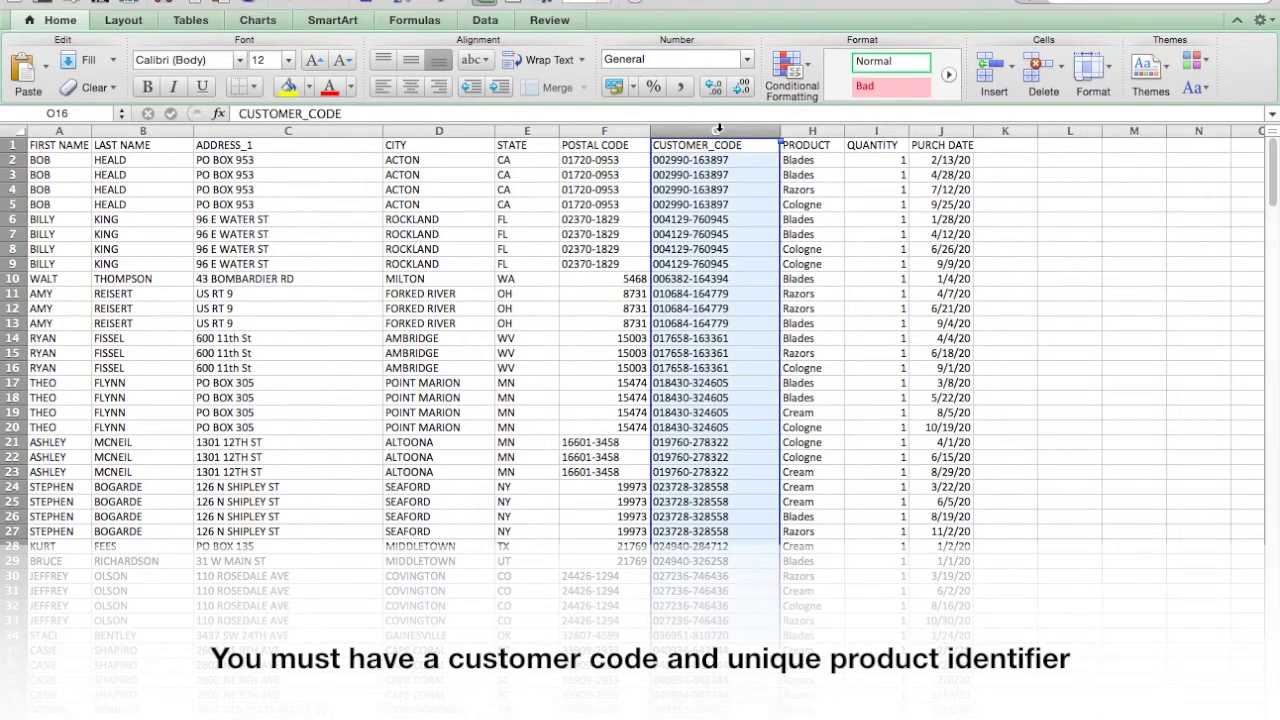
pyautogui.click(815, 131)
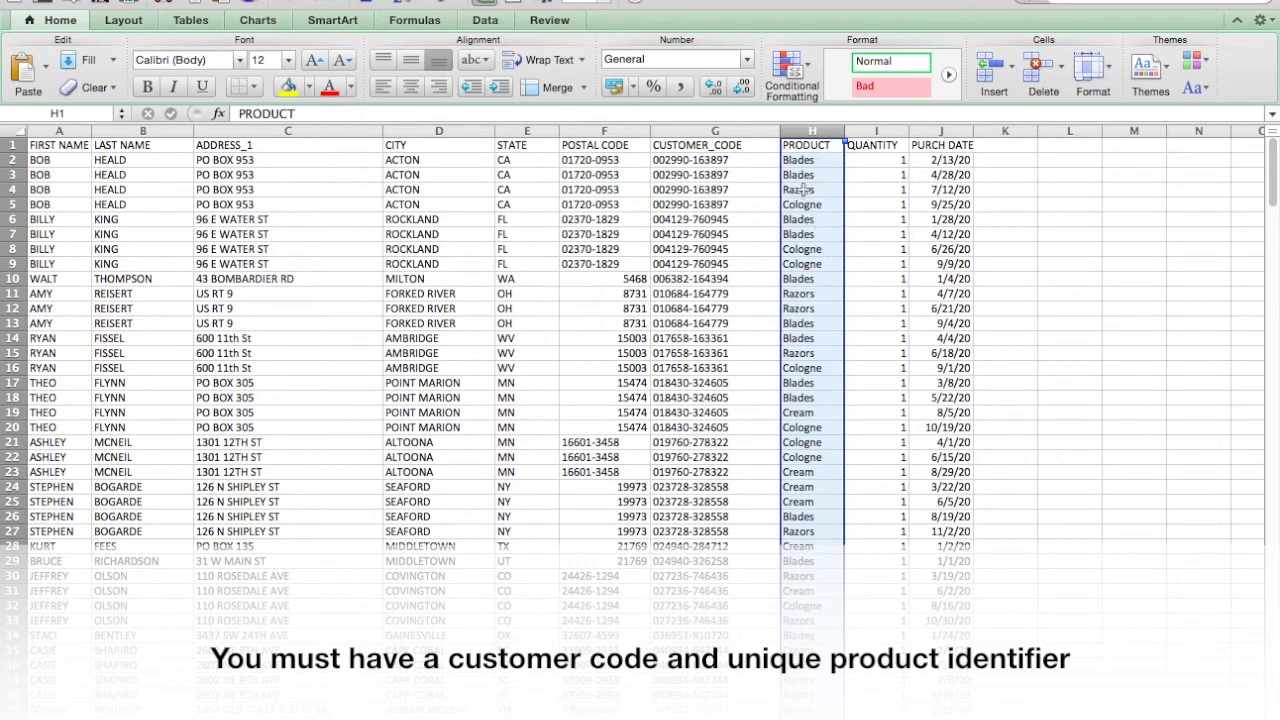
pyautogui.click(1045, 321)
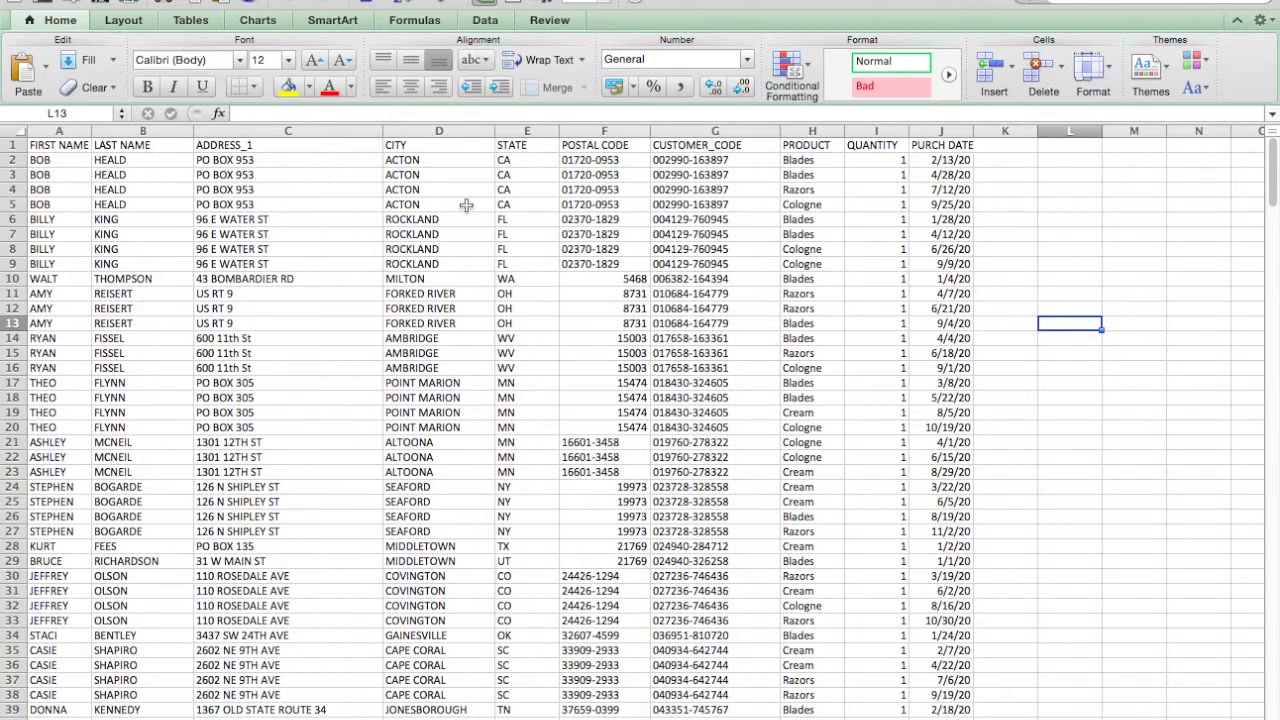
pyautogui.click(75, 159)
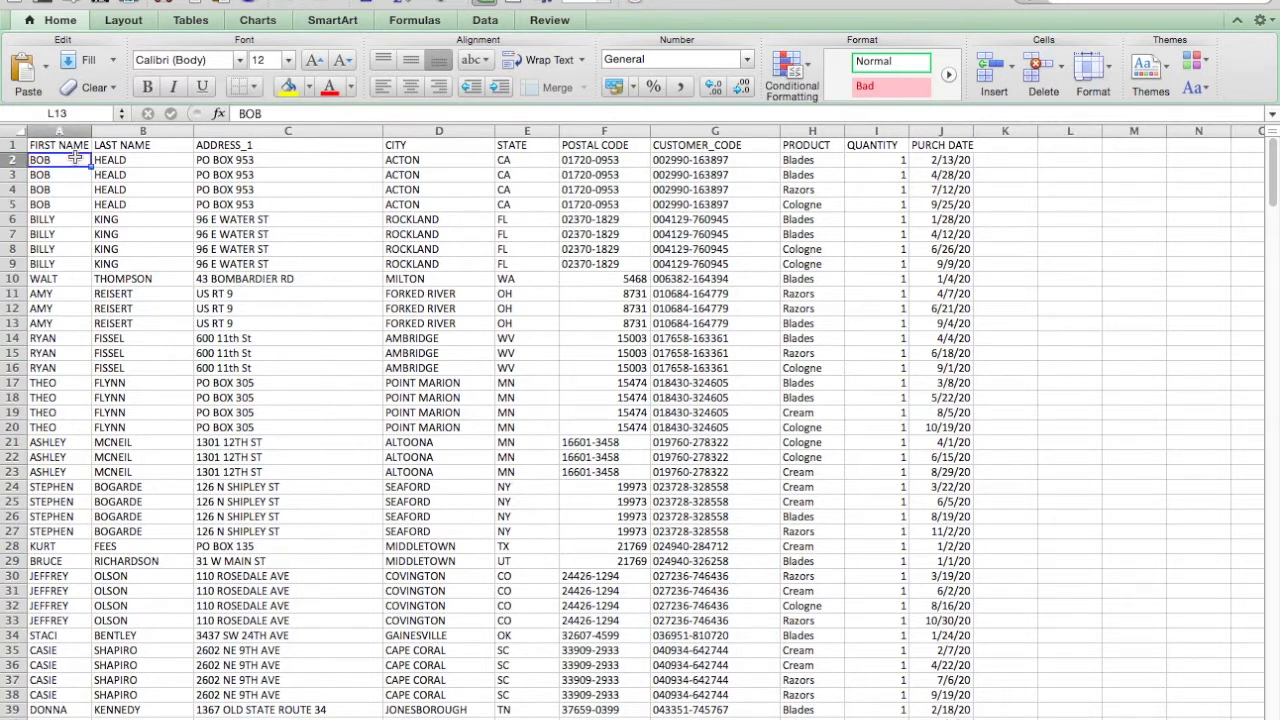
pyautogui.moveTo(75, 159); pyautogui.dragTo(958, 205)
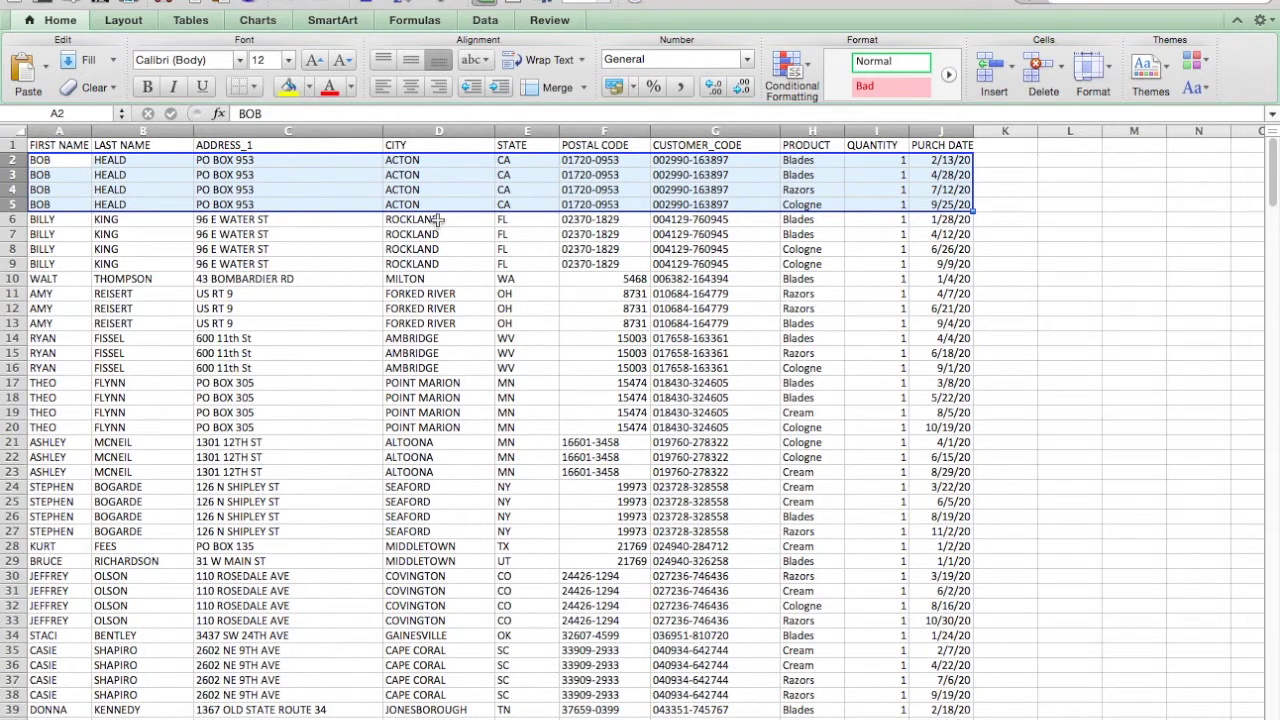
pyautogui.click(677, 162)
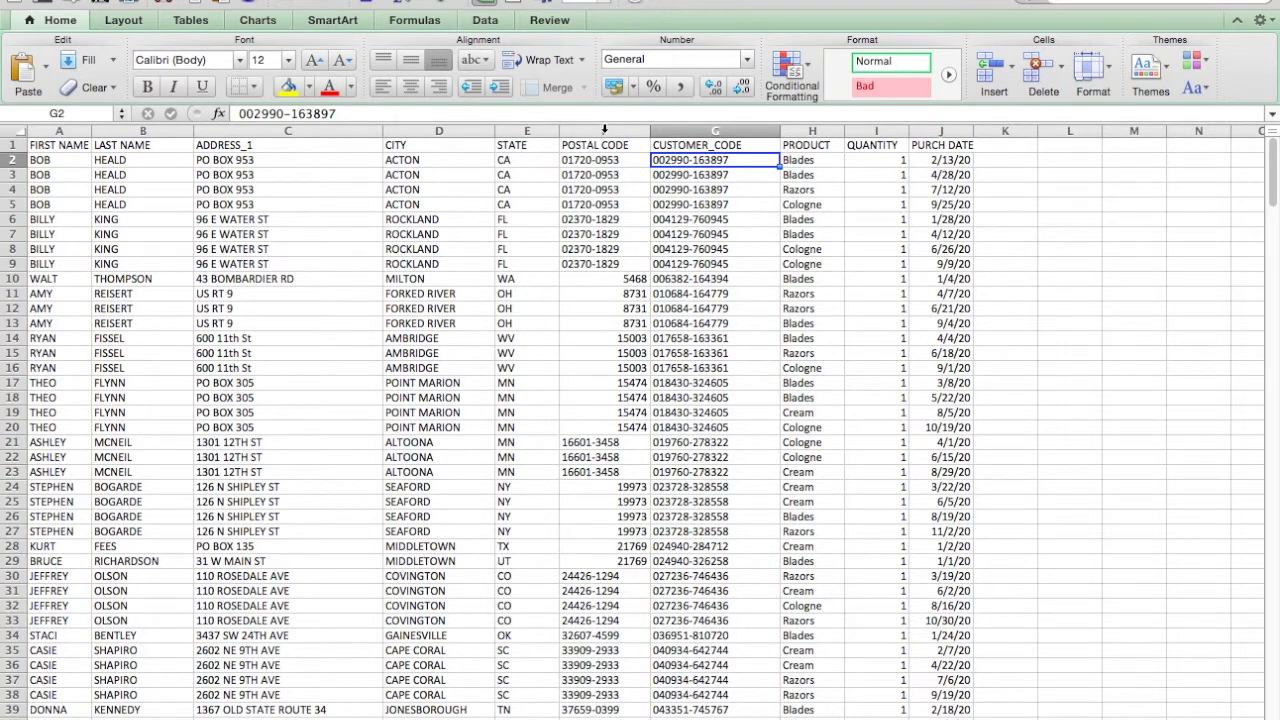
# Delete the name, address, city, state, postal code, quantity and purchase date columns, keeping only CUSTOMER_CODE and PRODUCT.
pyautogui.moveTo(604, 129); pyautogui.dragTo(261, 129)
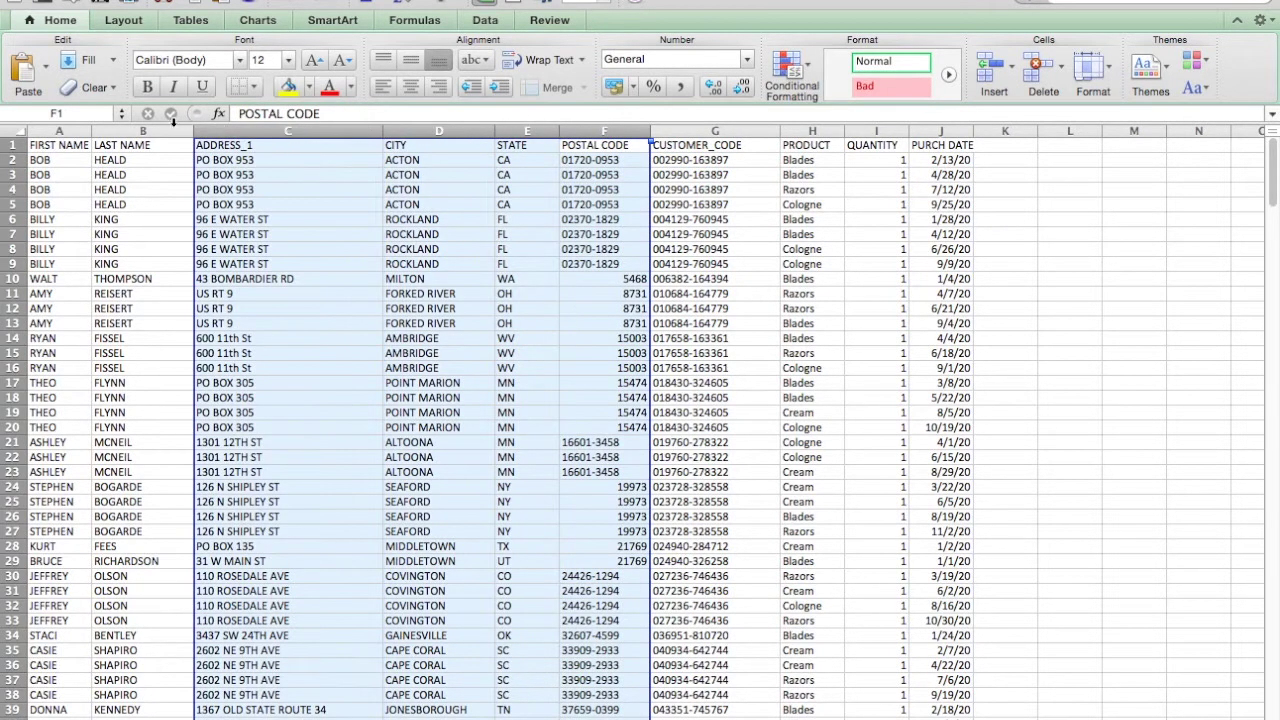
pyautogui.moveTo(173, 120); pyautogui.dragTo(62, 130)
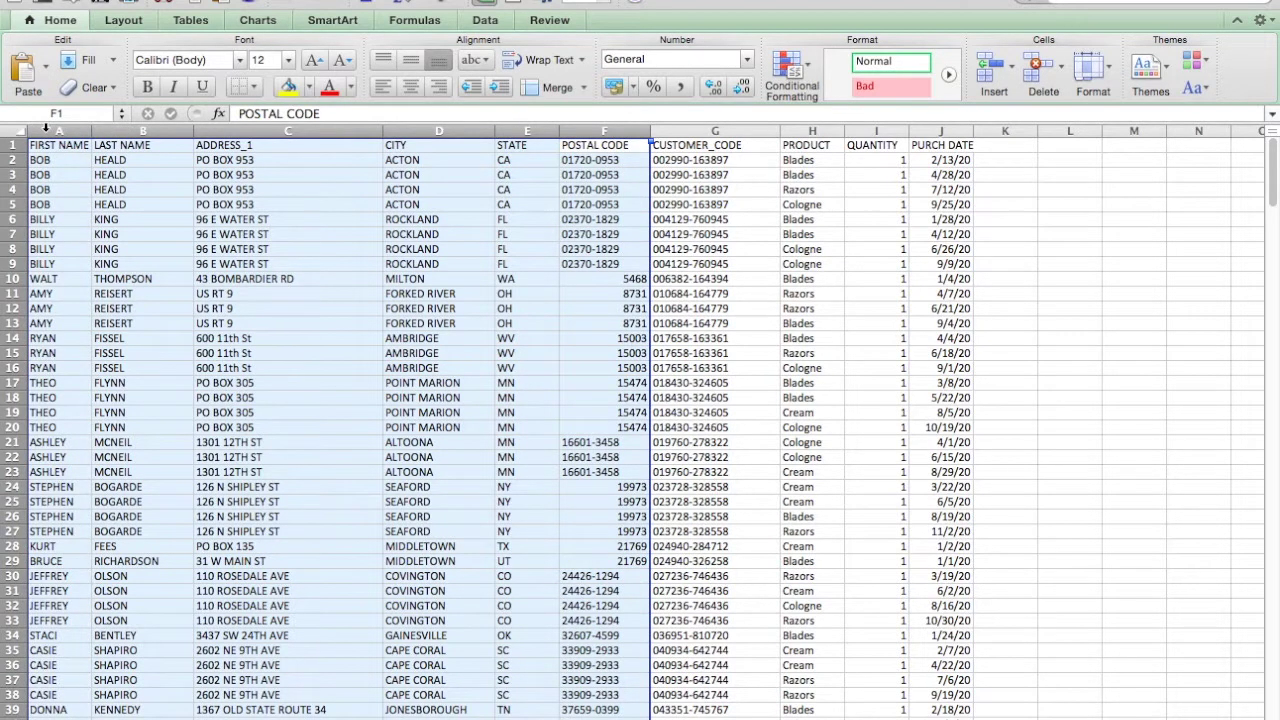
pyautogui.rightClick(45, 127)
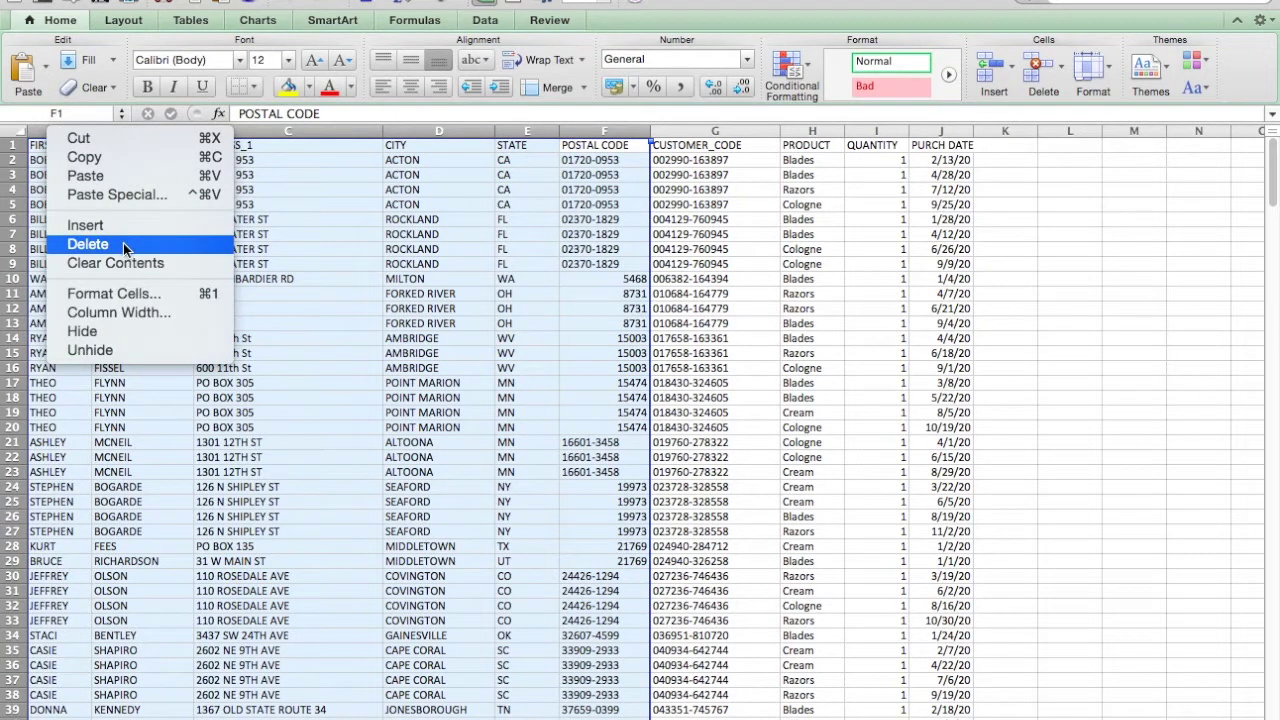
pyautogui.click(125, 246)
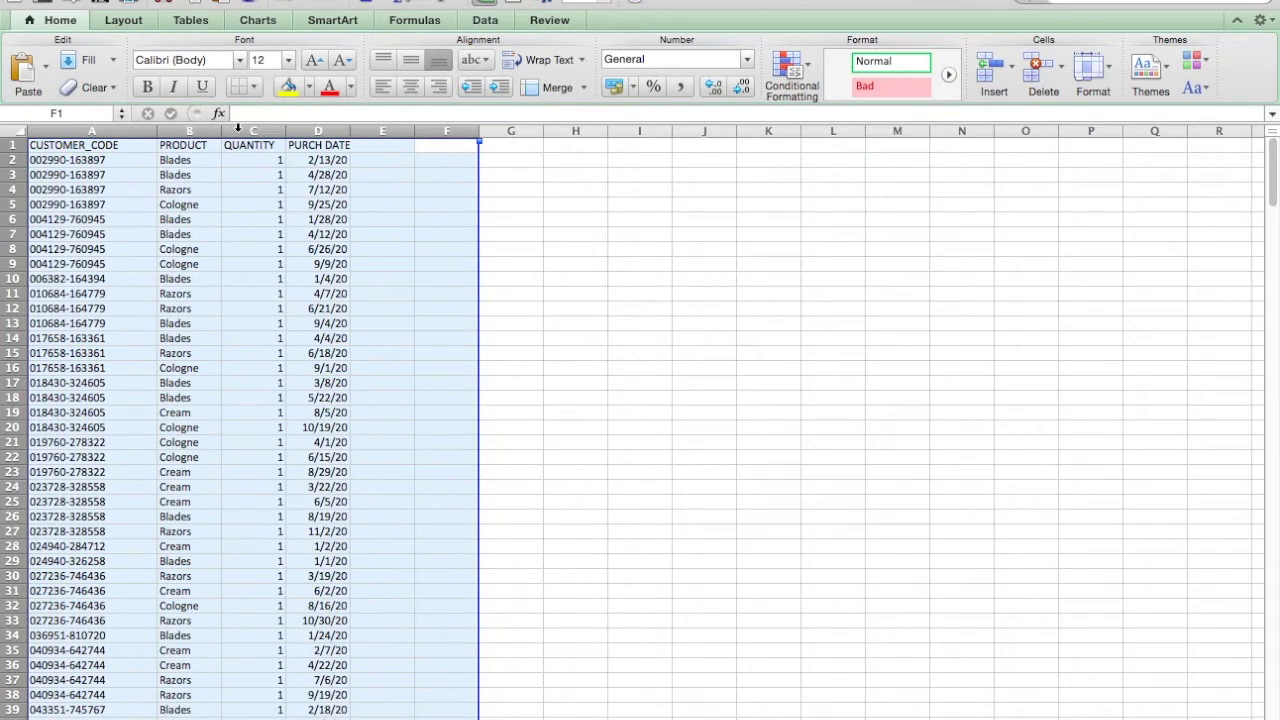
pyautogui.moveTo(238, 128); pyautogui.dragTo(300, 122)
pyautogui.rightClick(304, 130)
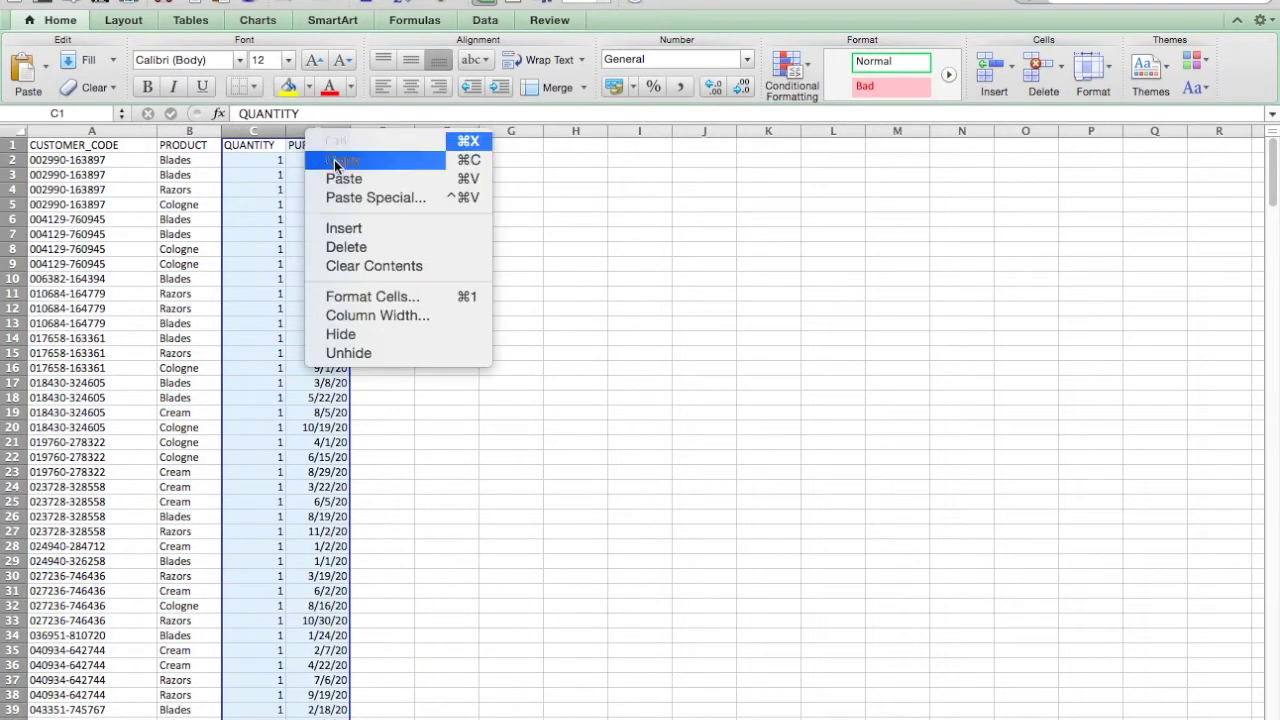
pyautogui.click(360, 243)
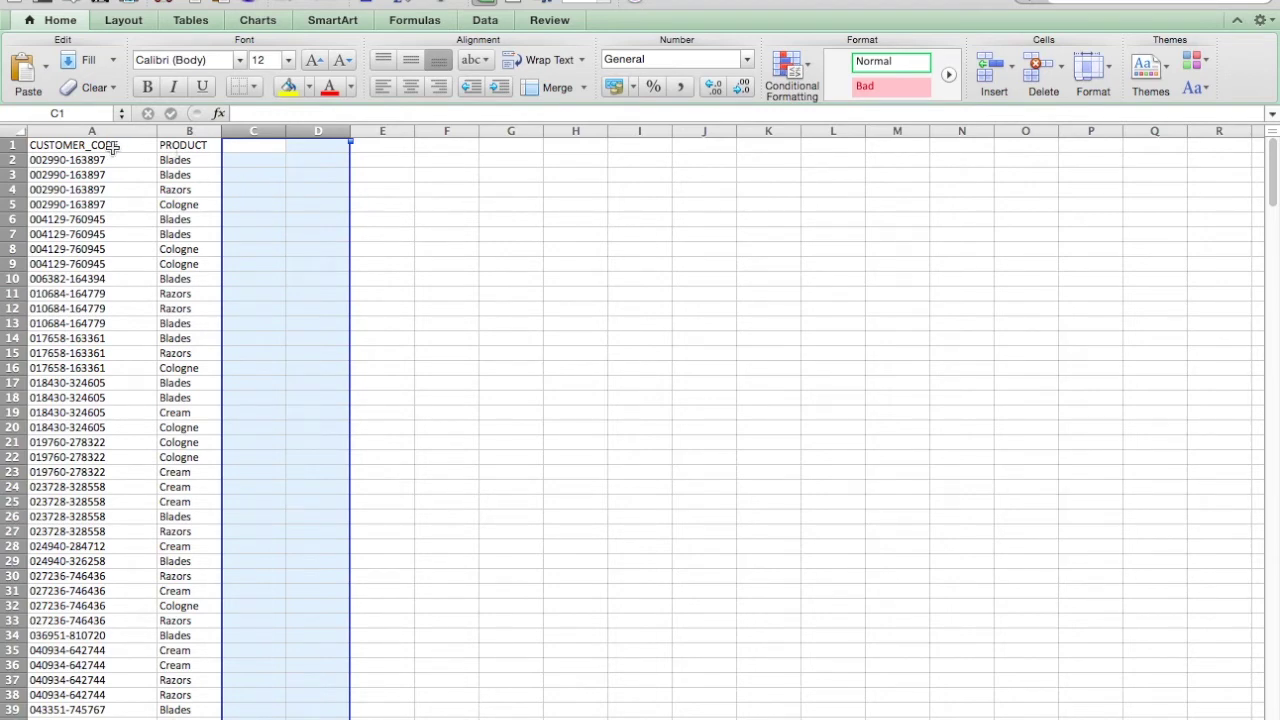
# Add the header INDICATOR in cell C1, beside the PRODUCT column.
pyautogui.click(257, 146)
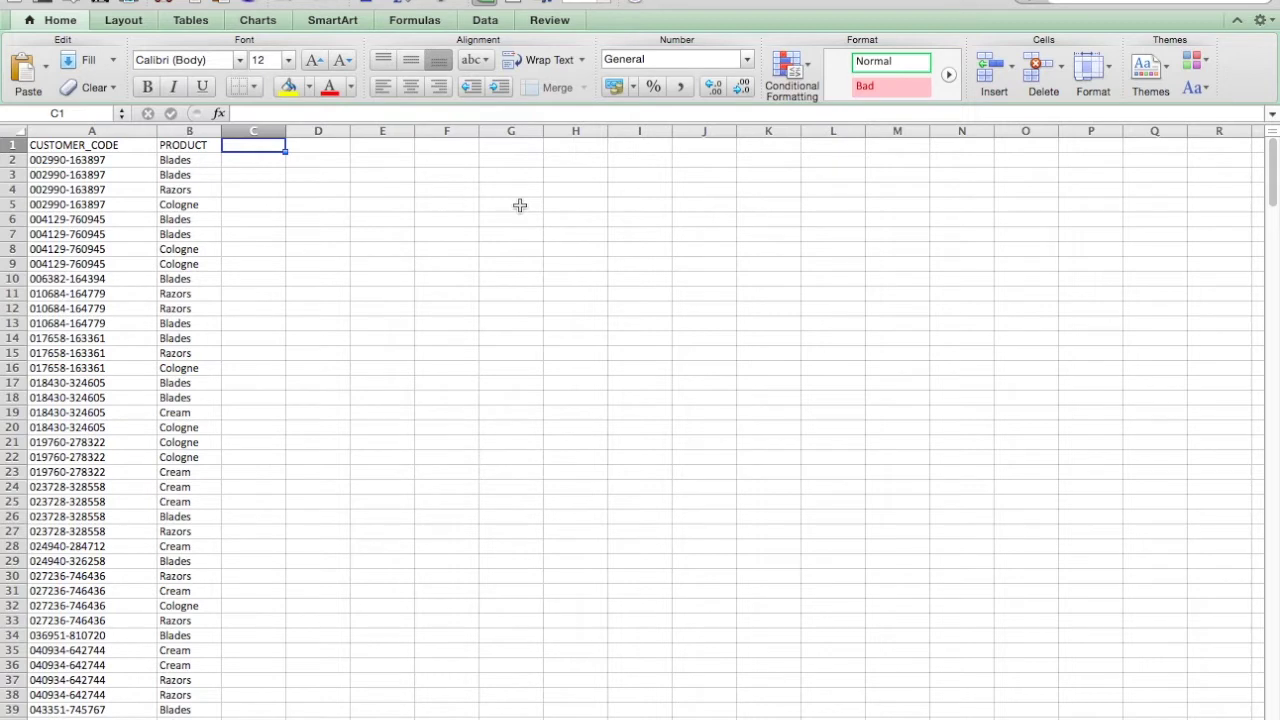
pyautogui.write('INDICATOR')
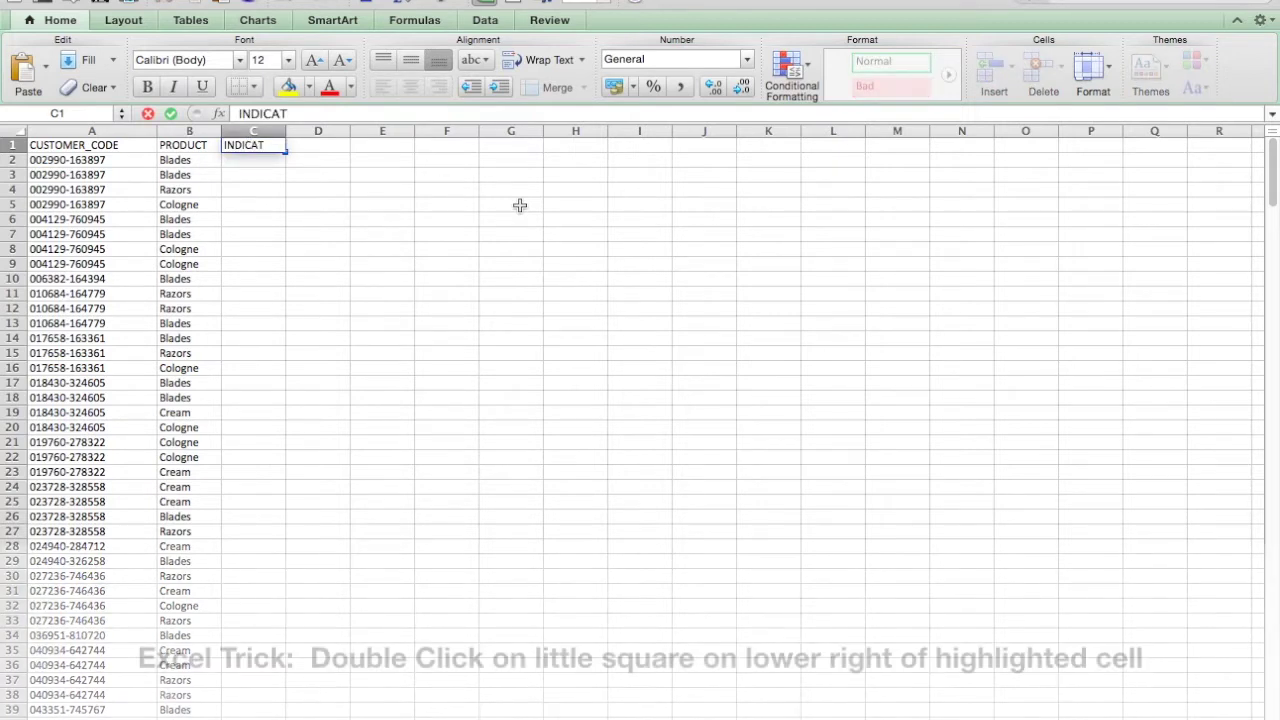
pyautogui.click(484, 238)
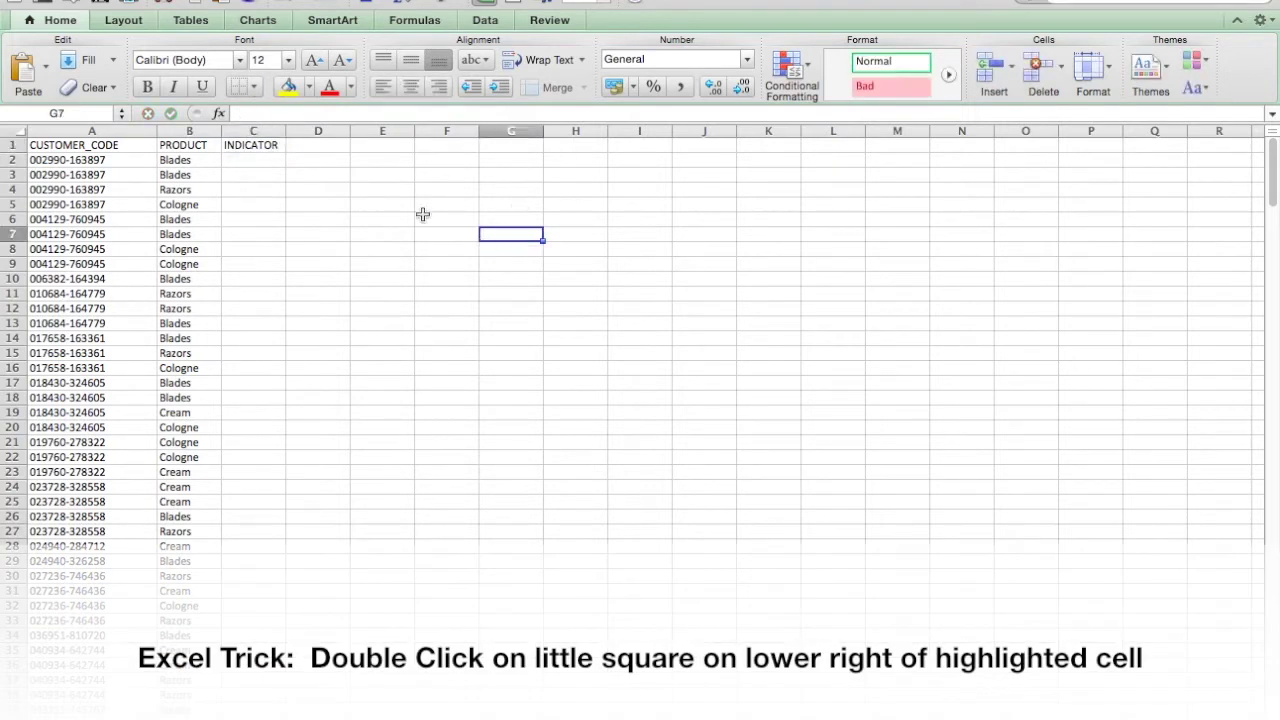
# Enter 1 in cell C2, fill it down the INDICATOR column, and check that it reaches the last data row.
pyautogui.click(257, 163)
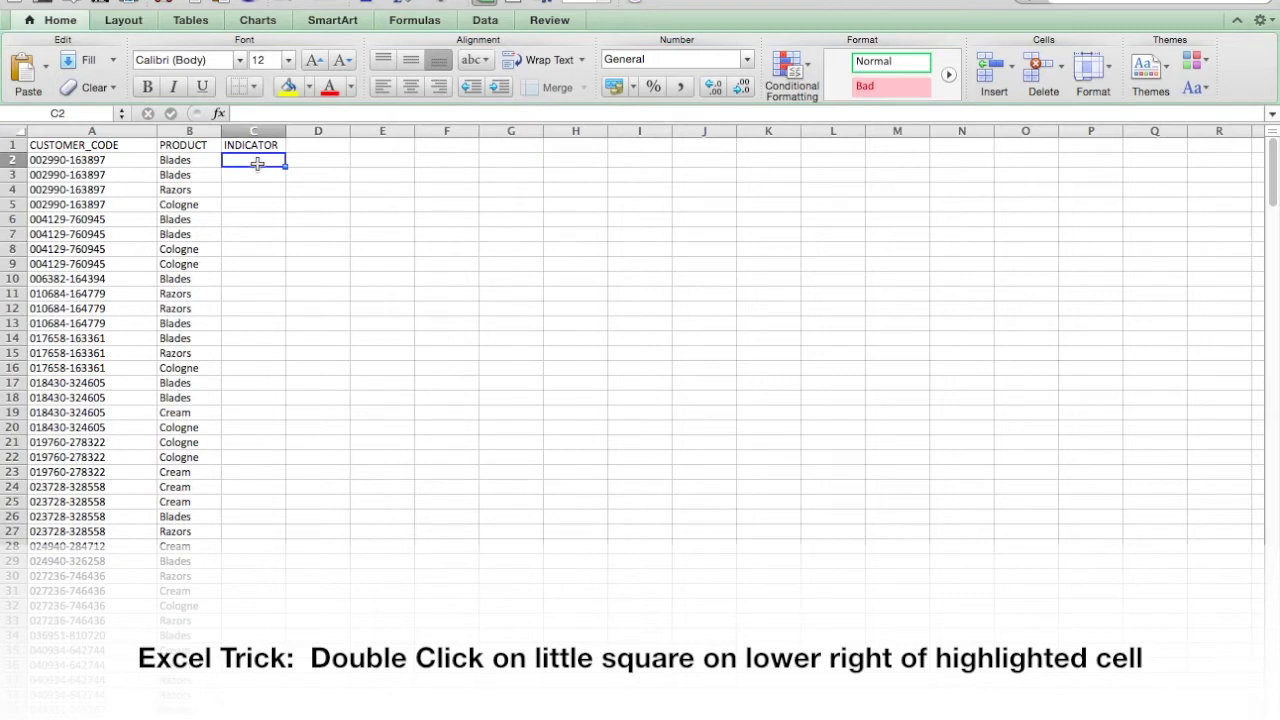
pyautogui.write('1')
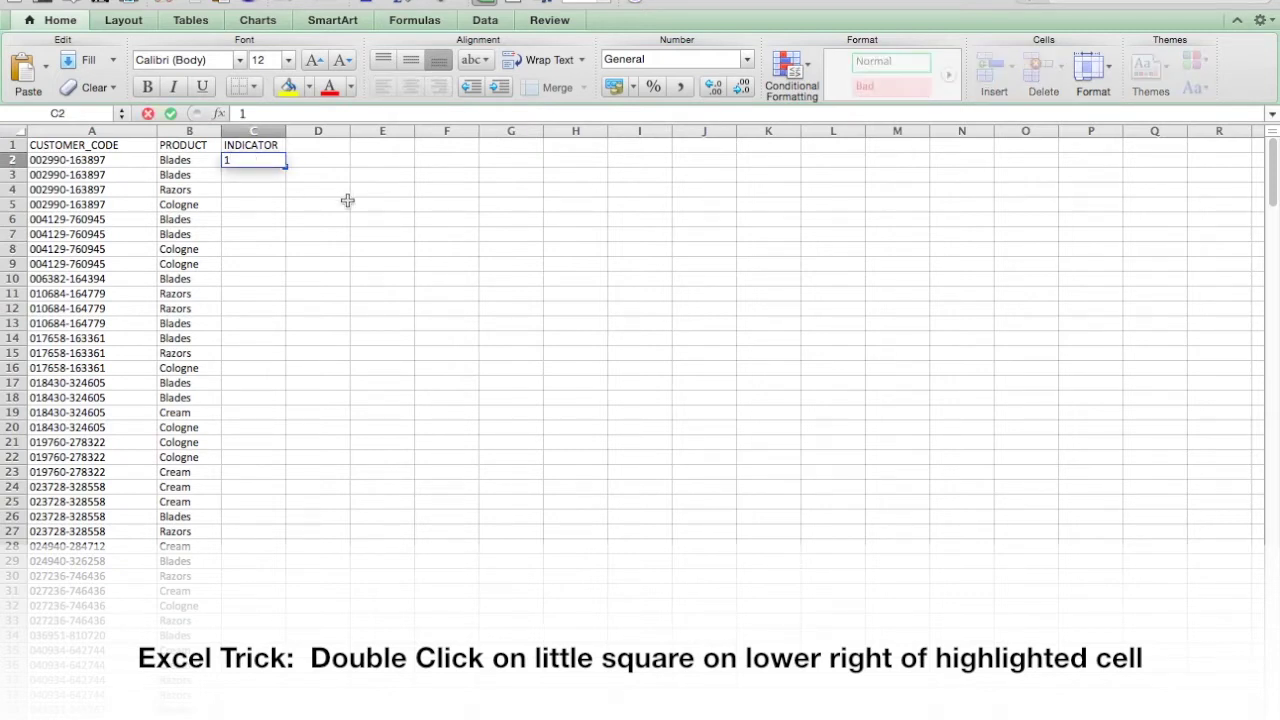
pyautogui.click(340, 199)
pyautogui.click(270, 160)
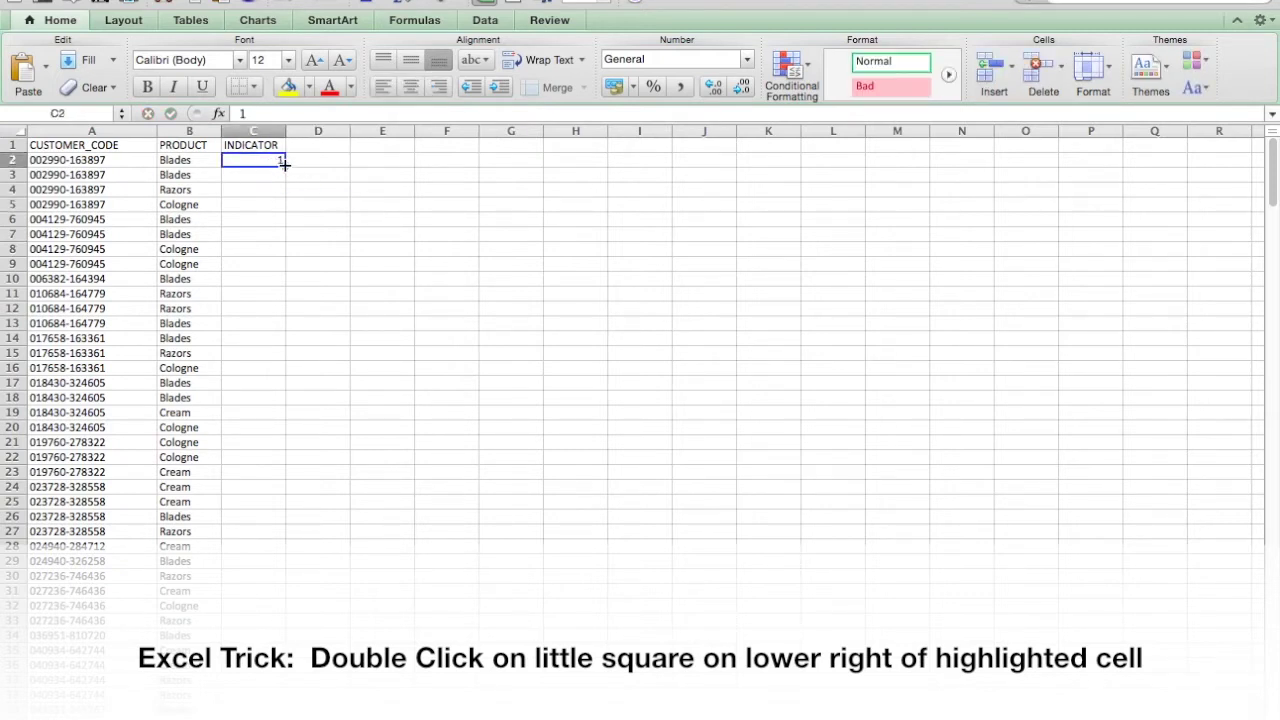
pyautogui.doubleClick(283, 165)
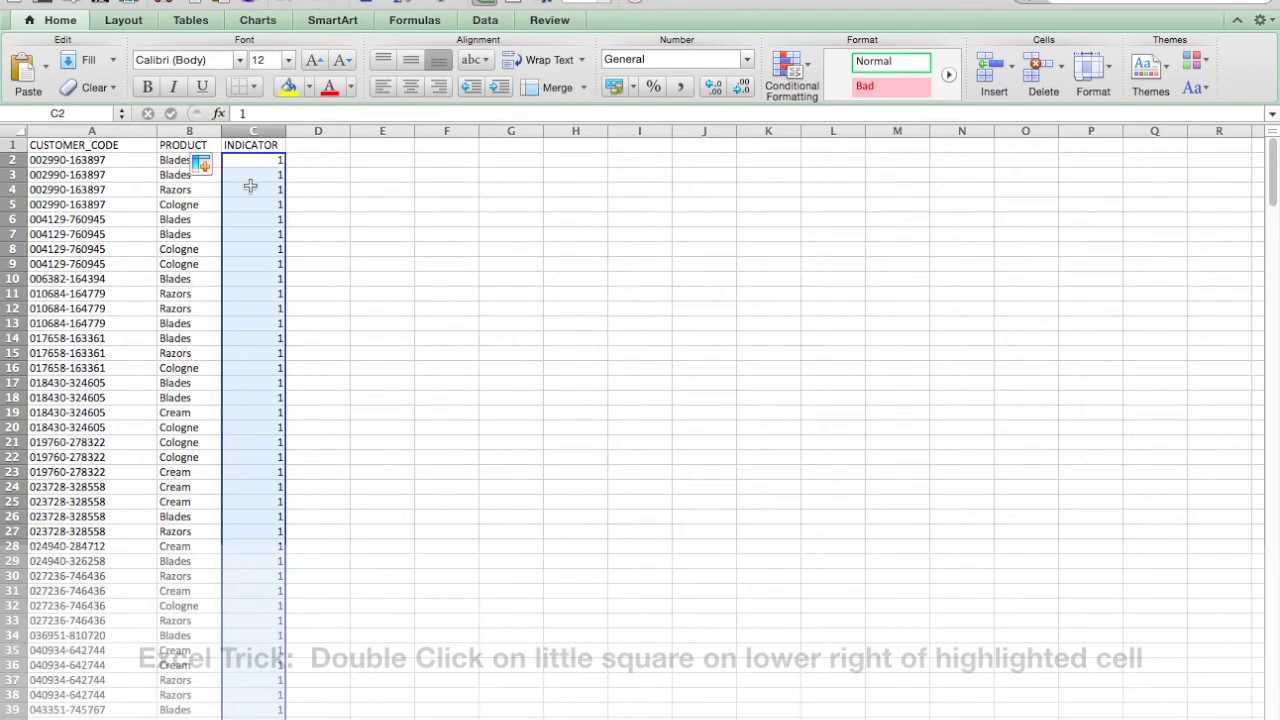
pyautogui.scroll(-10, 292, 540)
pyautogui.scroll(-20, 292, 540)
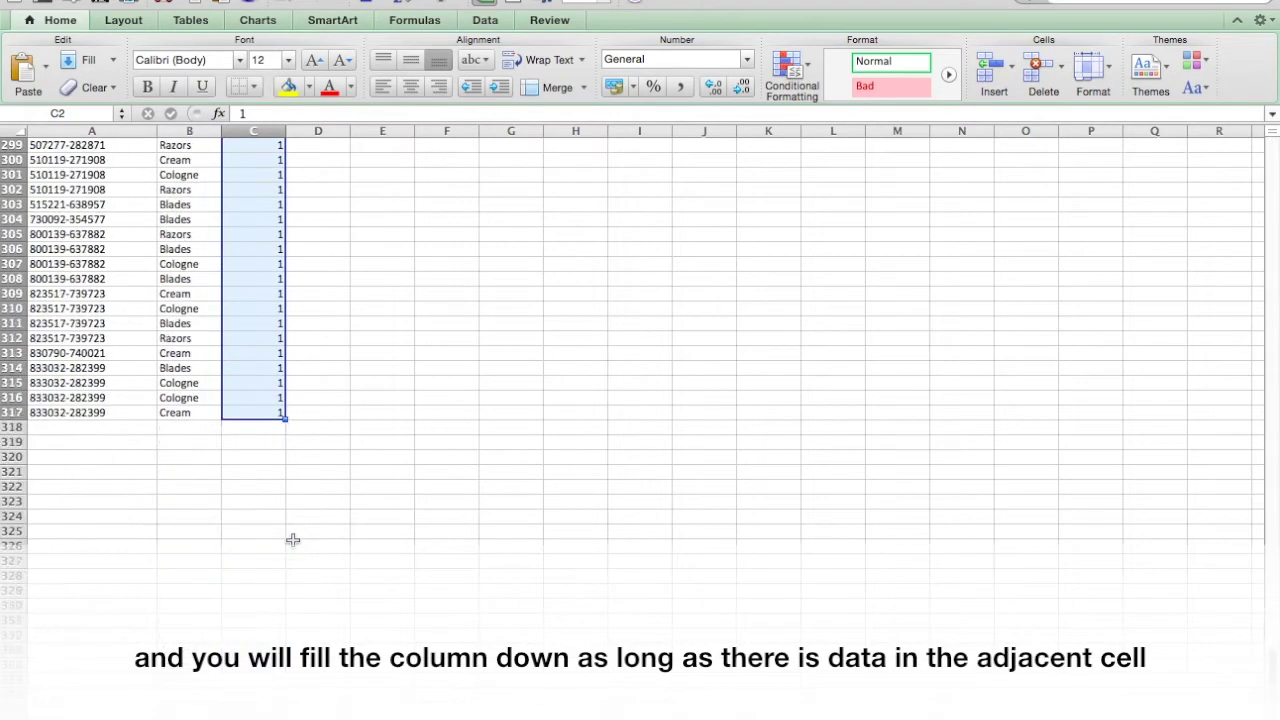
pyautogui.scroll(5, 292, 540)
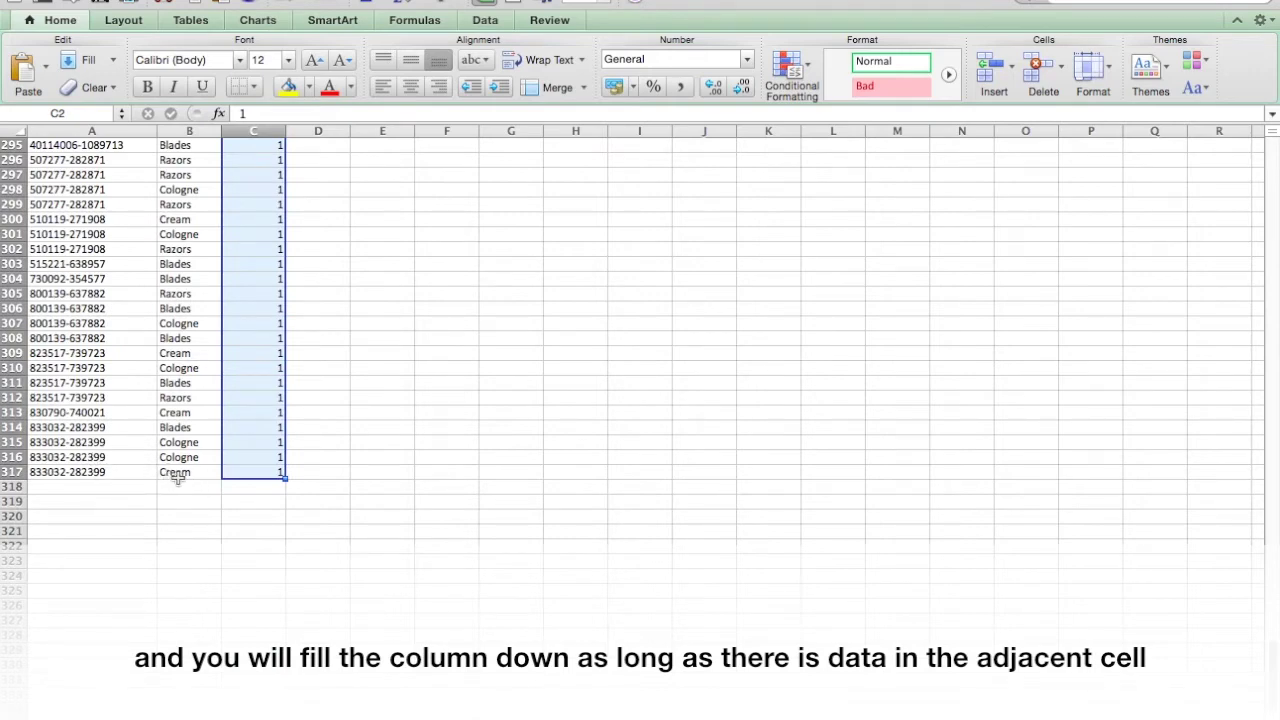
pyautogui.scroll(20, 257, 477)
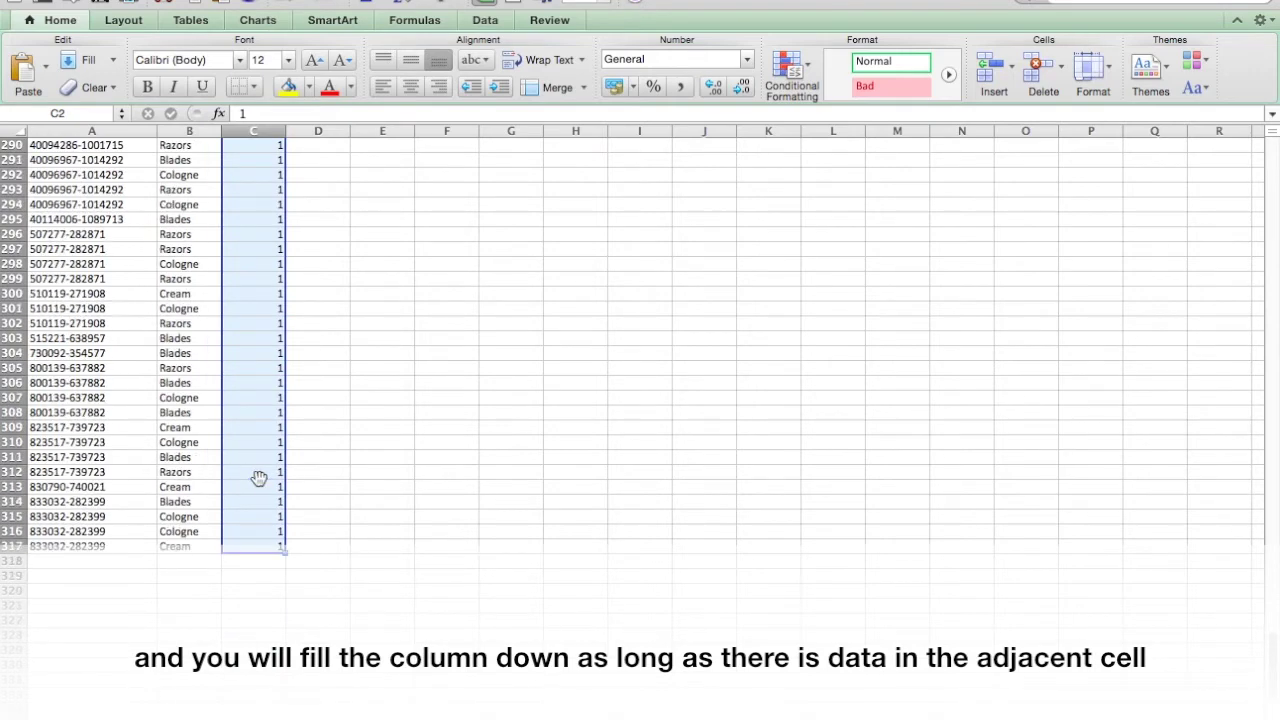
pyautogui.click(432, 308)
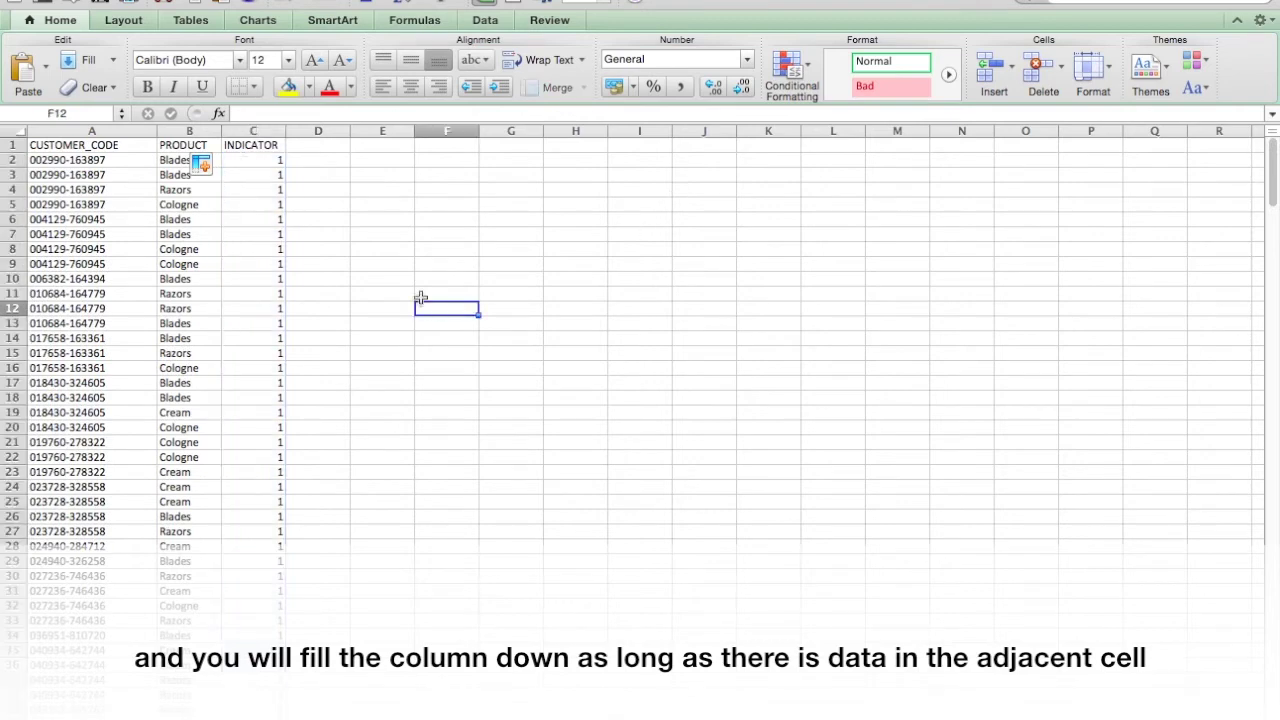
# Create a PivotTable from columns A to C and remove the preassigned CUSTOMER_CODE and PRODUCT fields from its layout.
pyautogui.moveTo(97, 130); pyautogui.dragTo(245, 127)
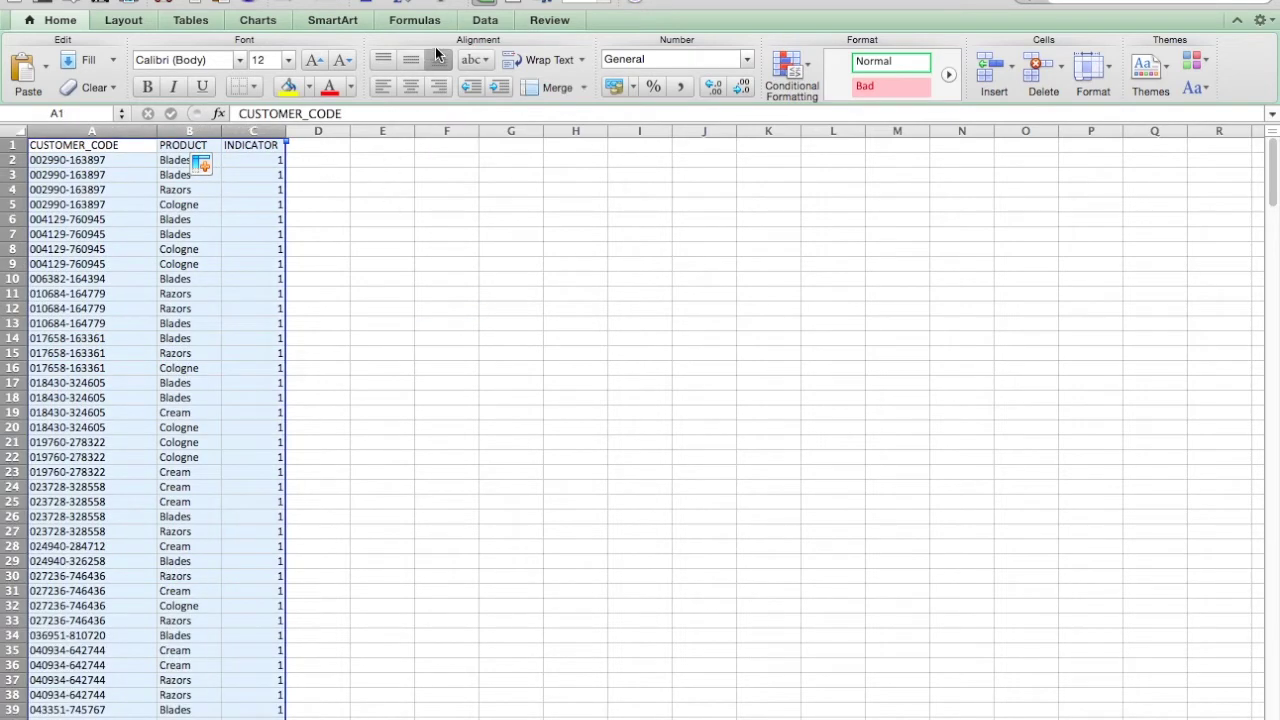
pyautogui.click(485, 22)
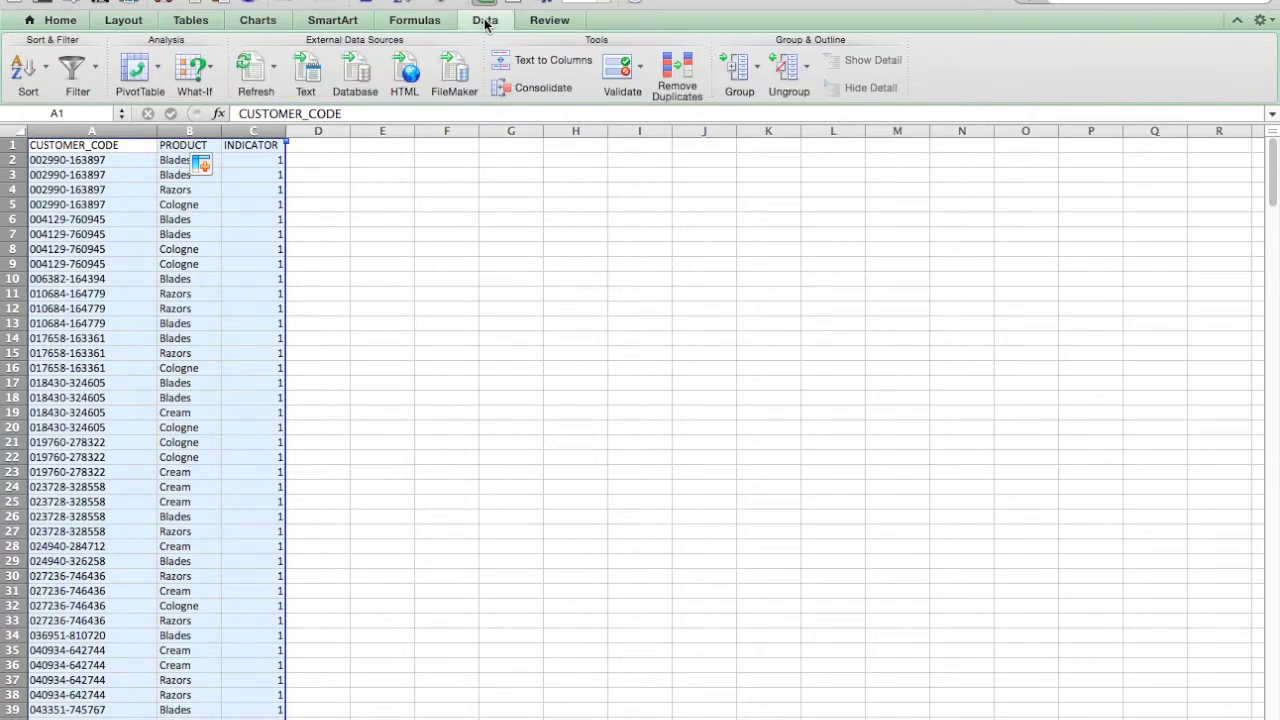
pyautogui.click(140, 69)
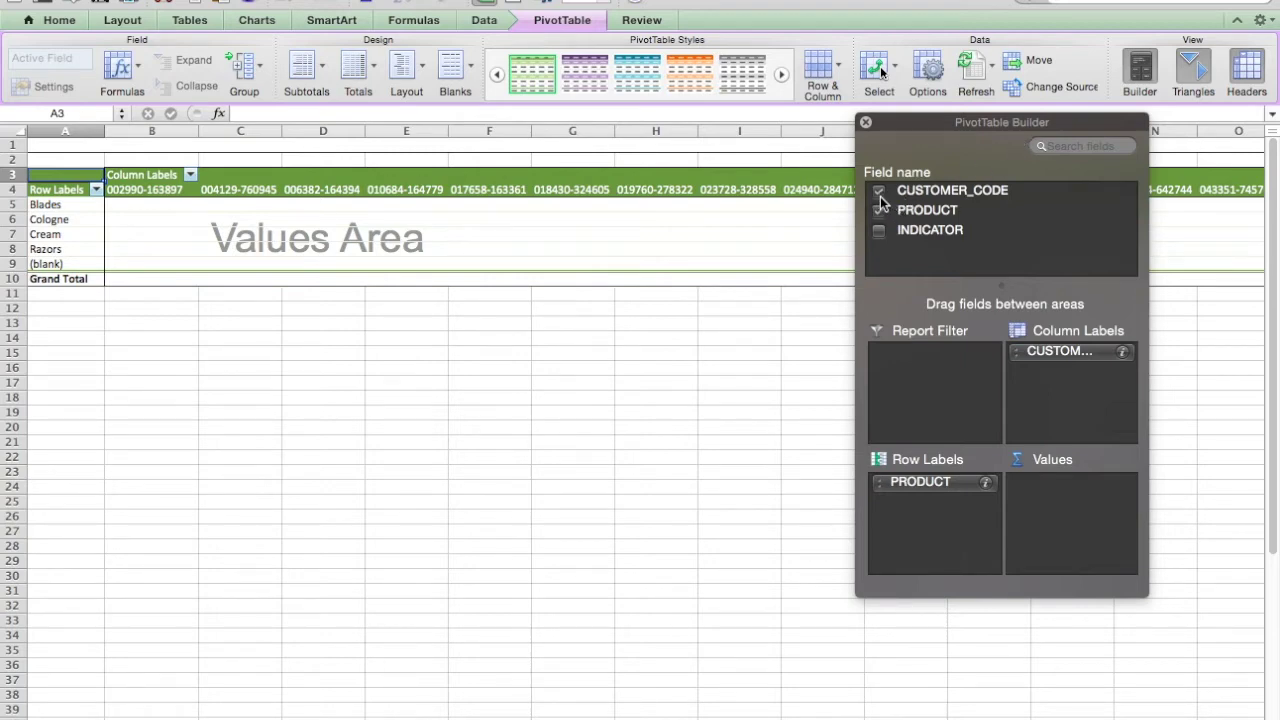
pyautogui.click(879, 192)
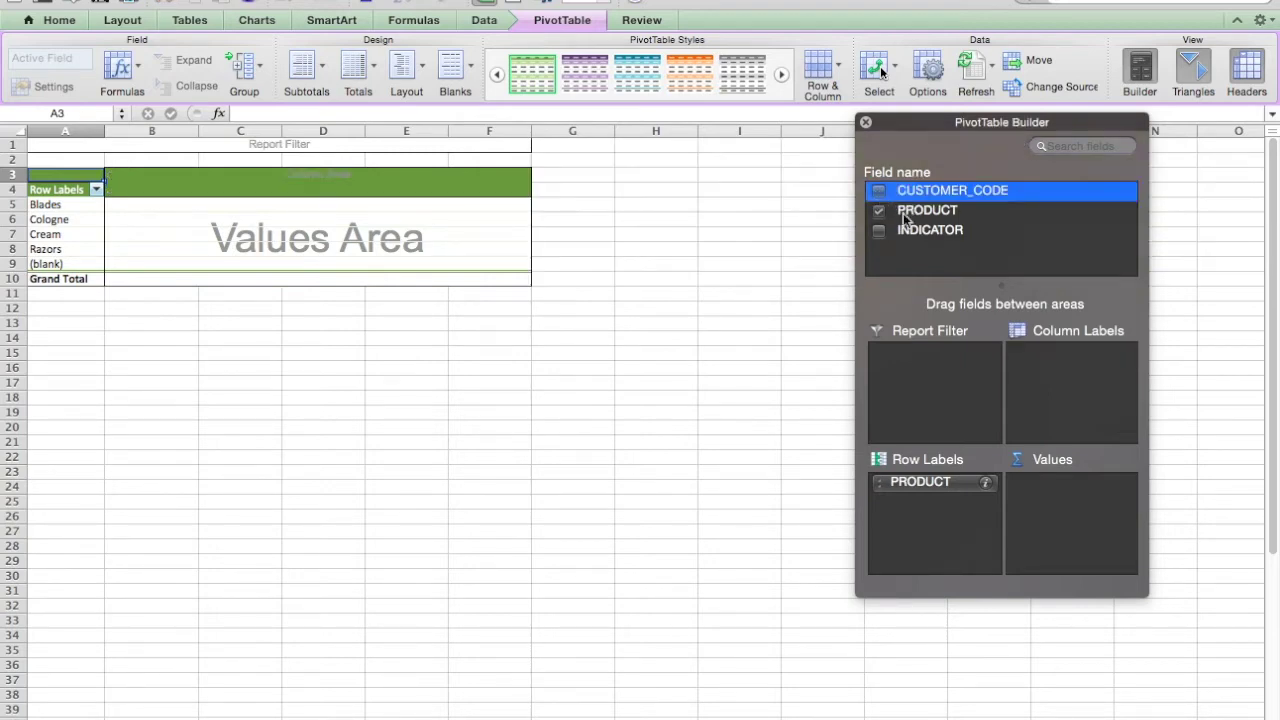
pyautogui.click(879, 212)
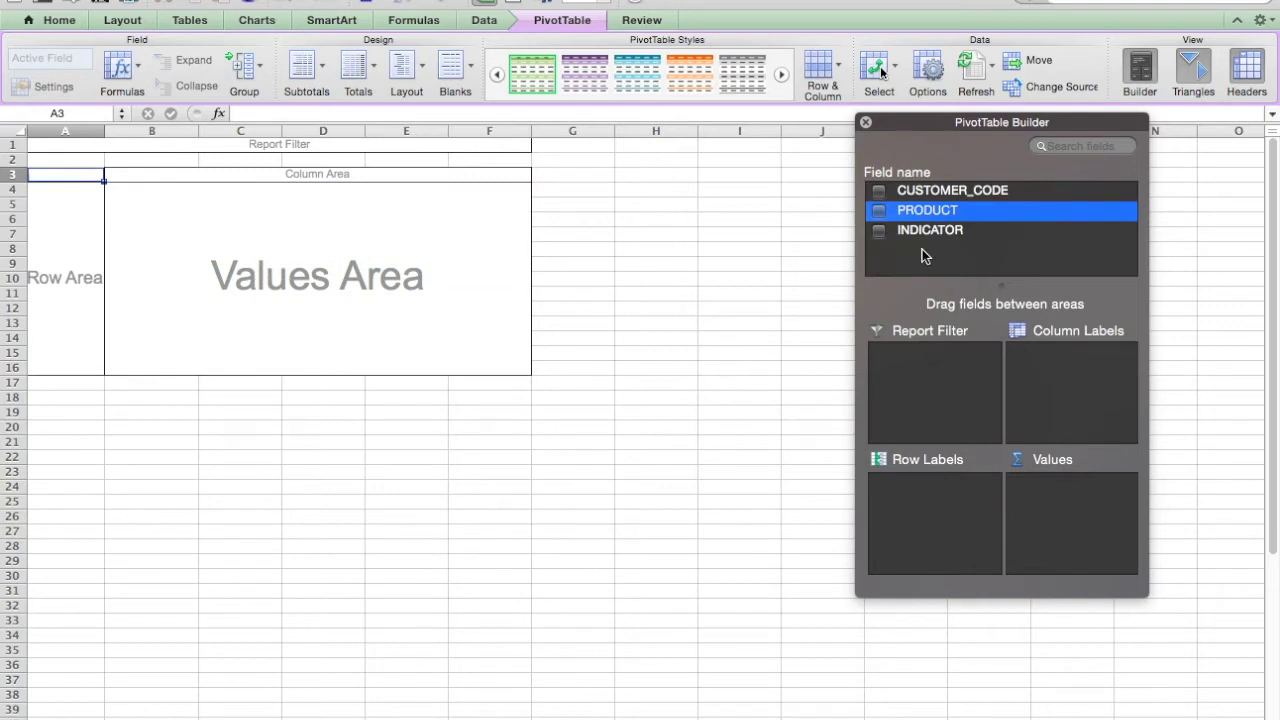
# Lay out the PivotTable with CUSTOMER_CODE as row labels, PRODUCT as column labels and Count of INDICATOR as values.
pyautogui.click(920, 192)
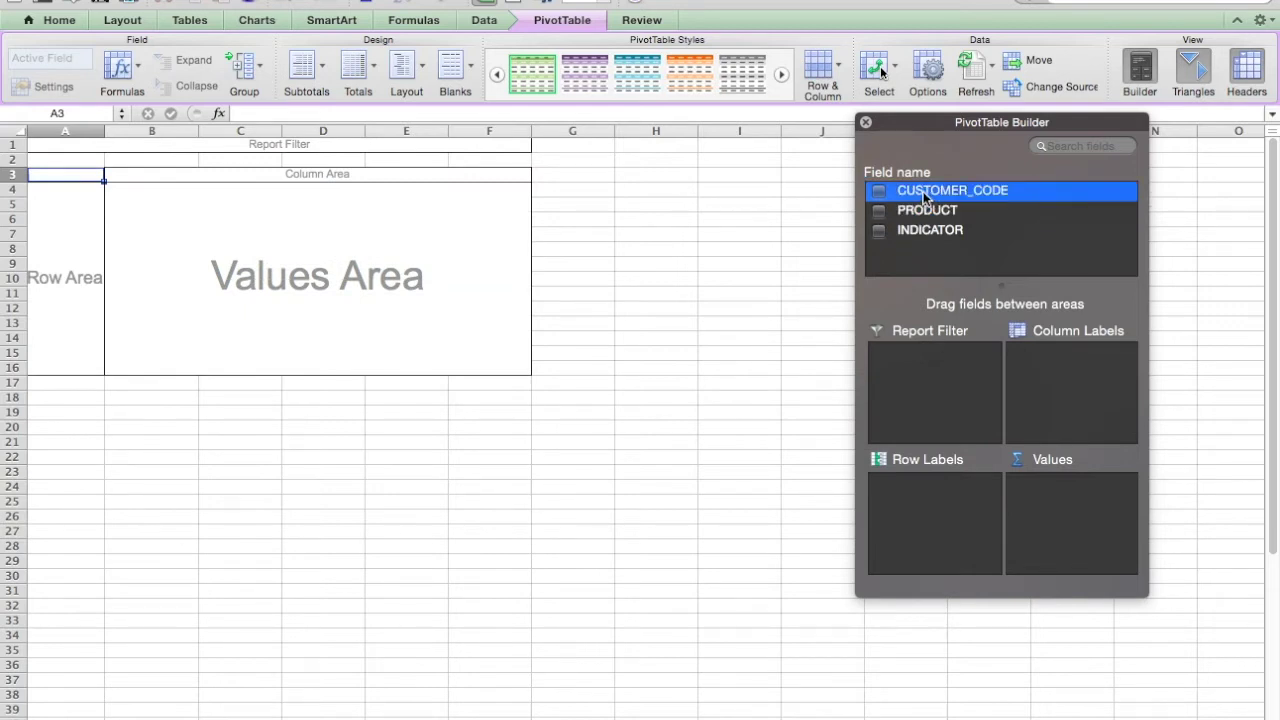
pyautogui.moveTo(925, 197); pyautogui.dragTo(933, 518)
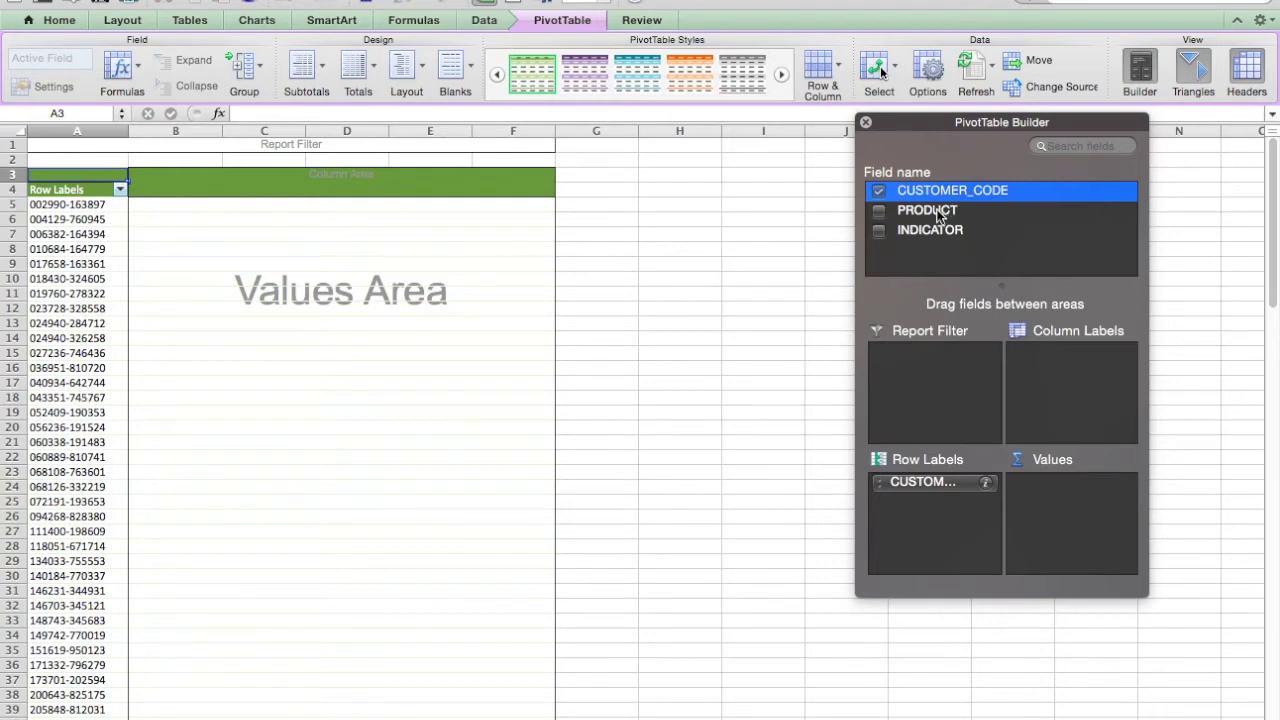
pyautogui.moveTo(937, 213); pyautogui.dragTo(1077, 390)
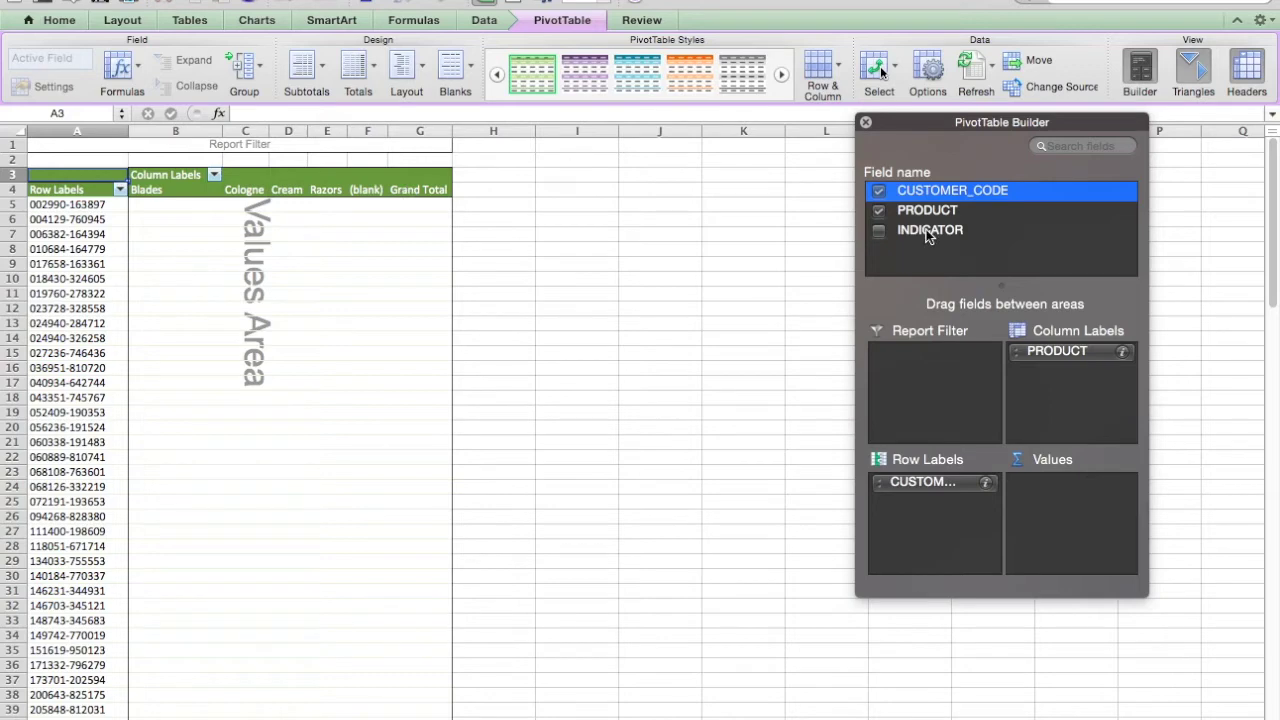
pyautogui.moveTo(926, 229); pyautogui.dragTo(1075, 514)
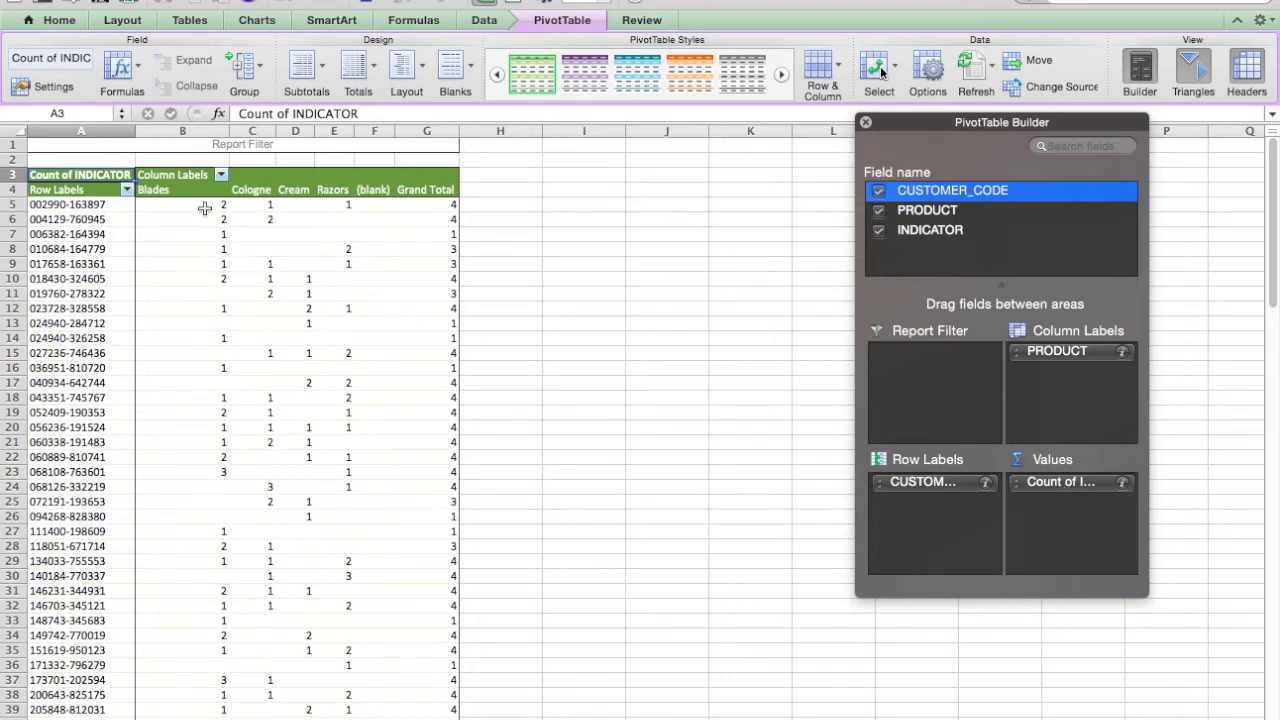
# Examine the first customer's Blades, Cologne and Cream purchase counts in the PivotTable.
pyautogui.click(114, 205)
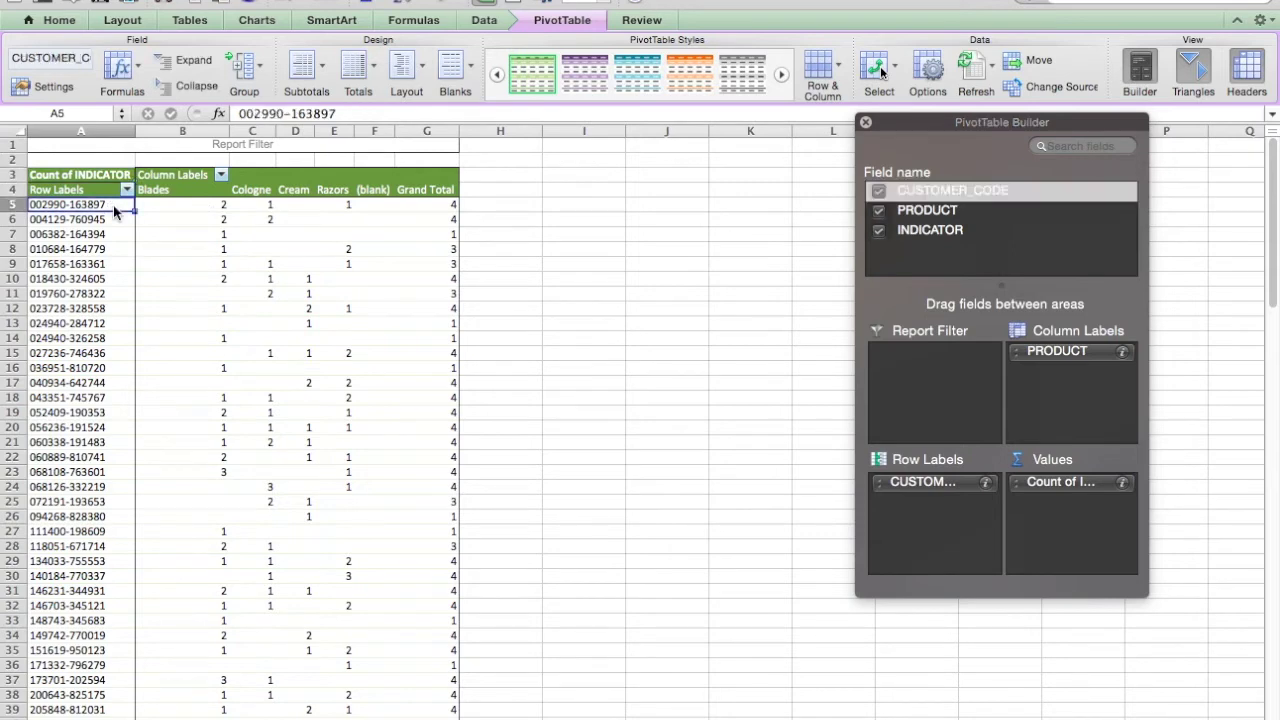
pyautogui.click(177, 206)
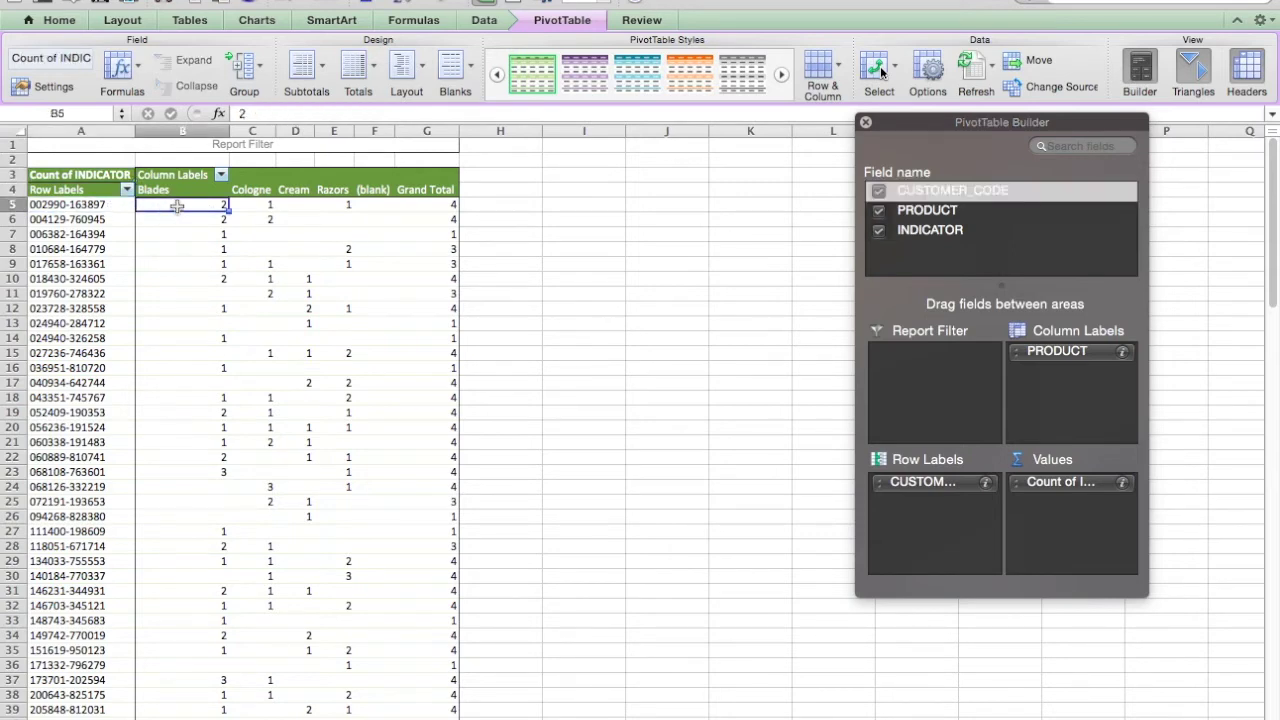
pyautogui.click(251, 204)
pyautogui.click(299, 205)
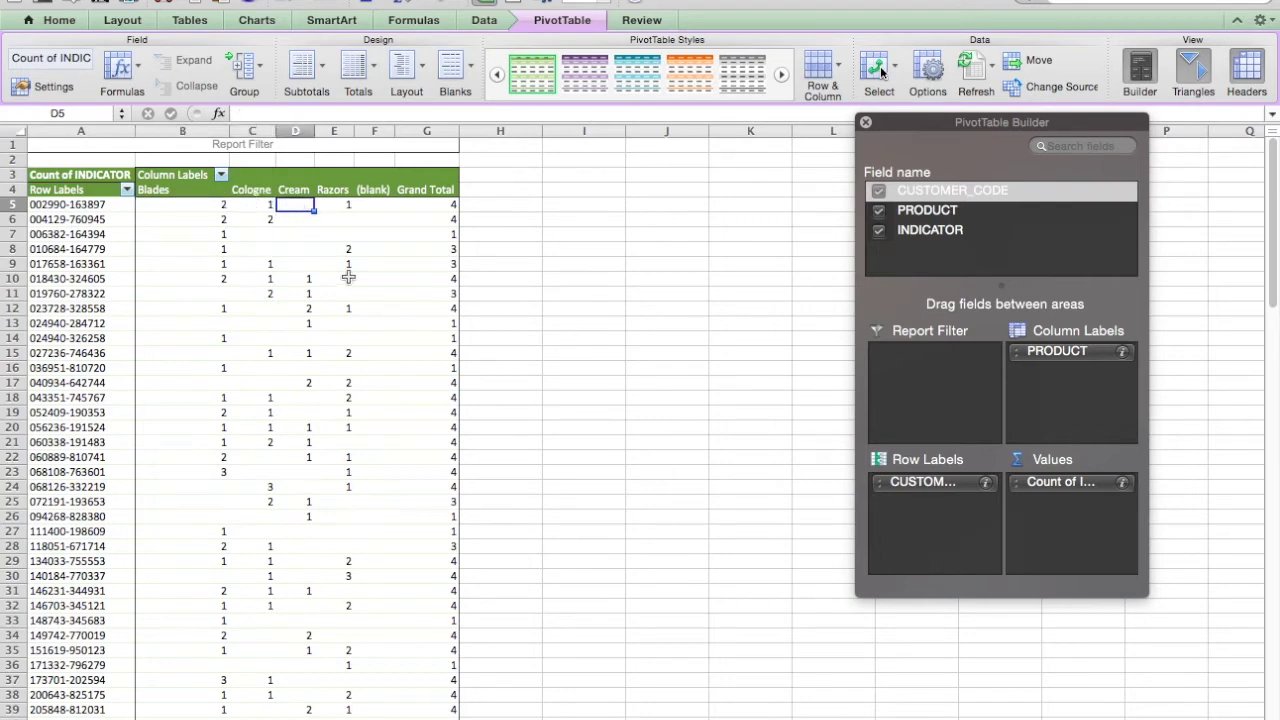
# Examine the first customer's Razors count and the remaining customers' product counts through the PivotTable's Grand Total row.
pyautogui.click(333, 203)
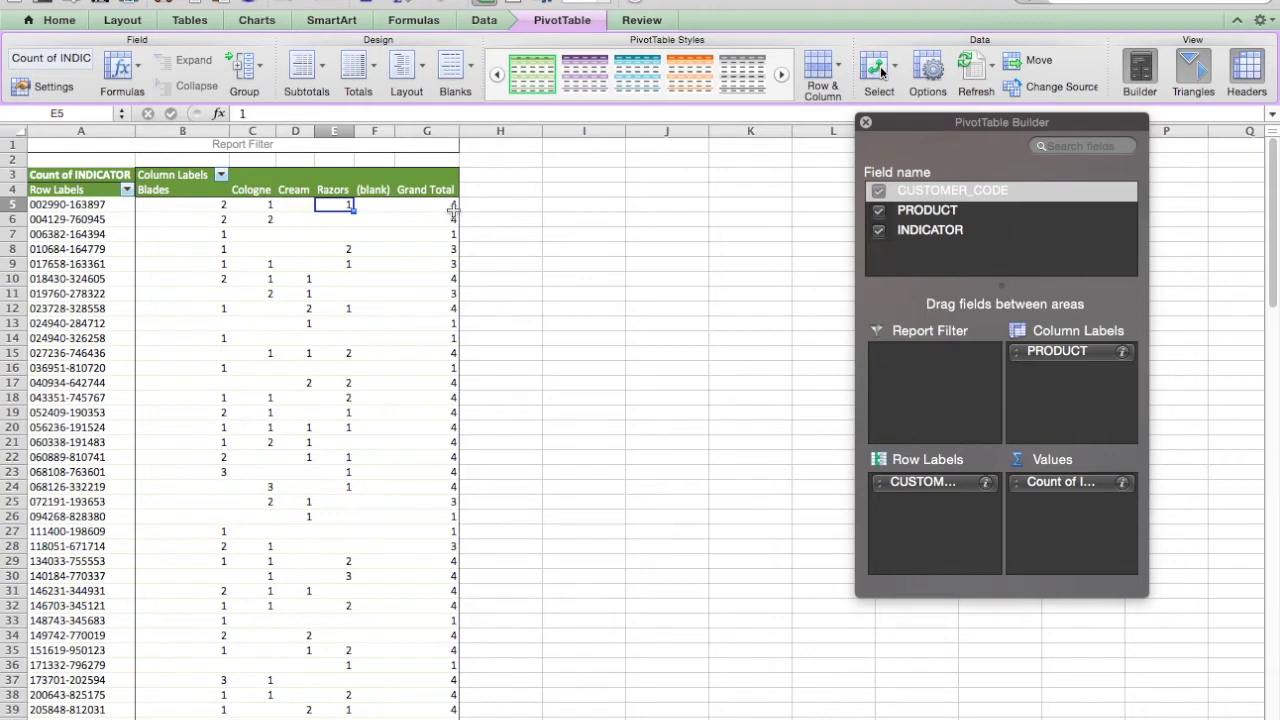
pyautogui.scroll(-1, 243, 383)
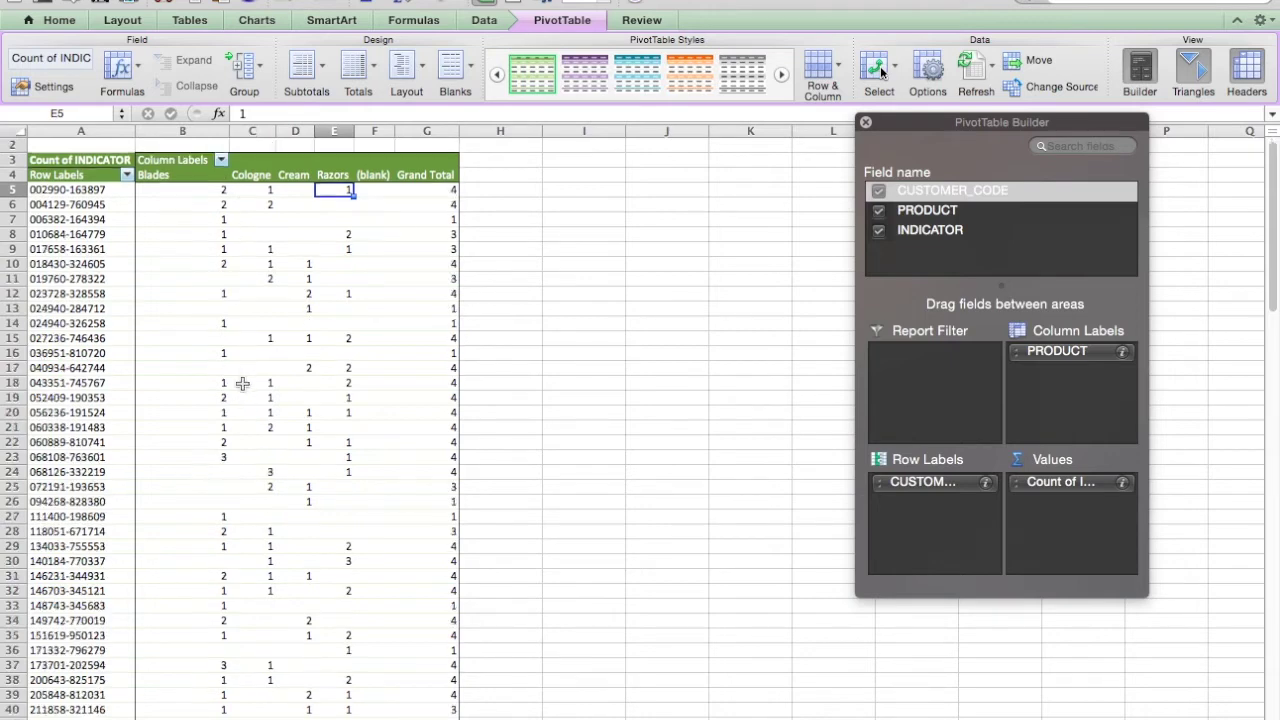
pyautogui.scroll(-15, 243, 383)
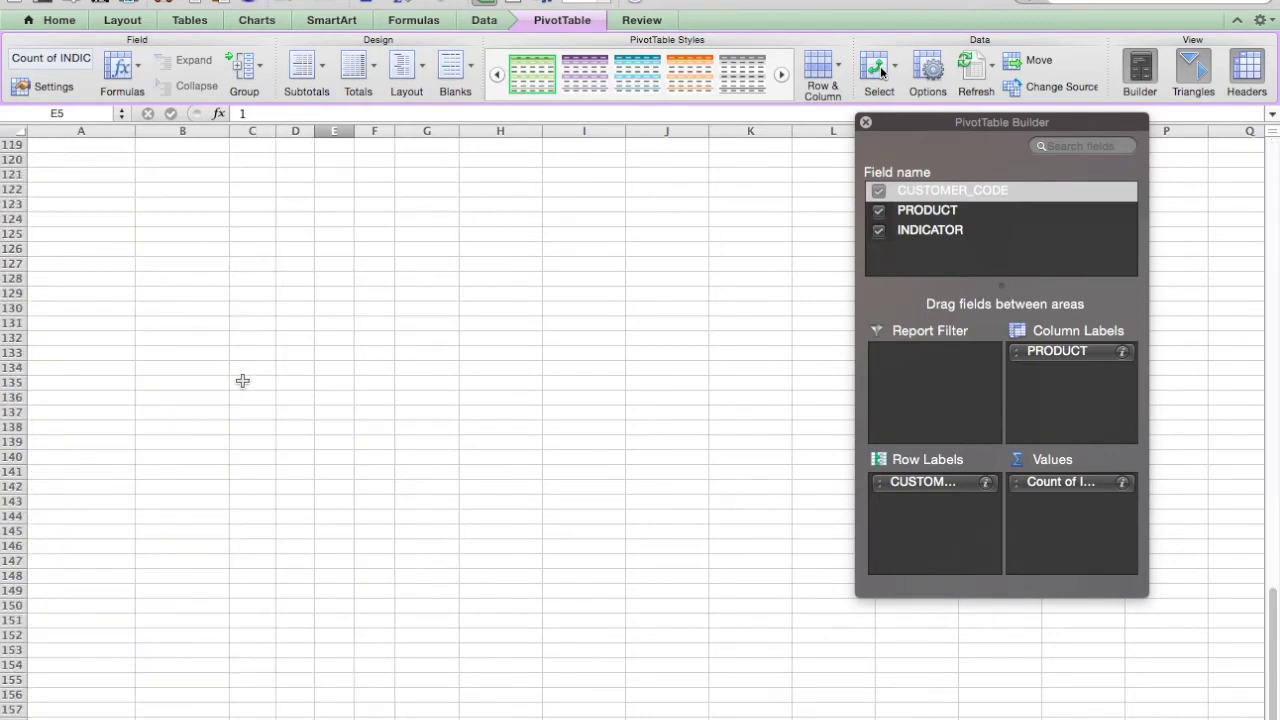
pyautogui.scroll(8, 243, 381)
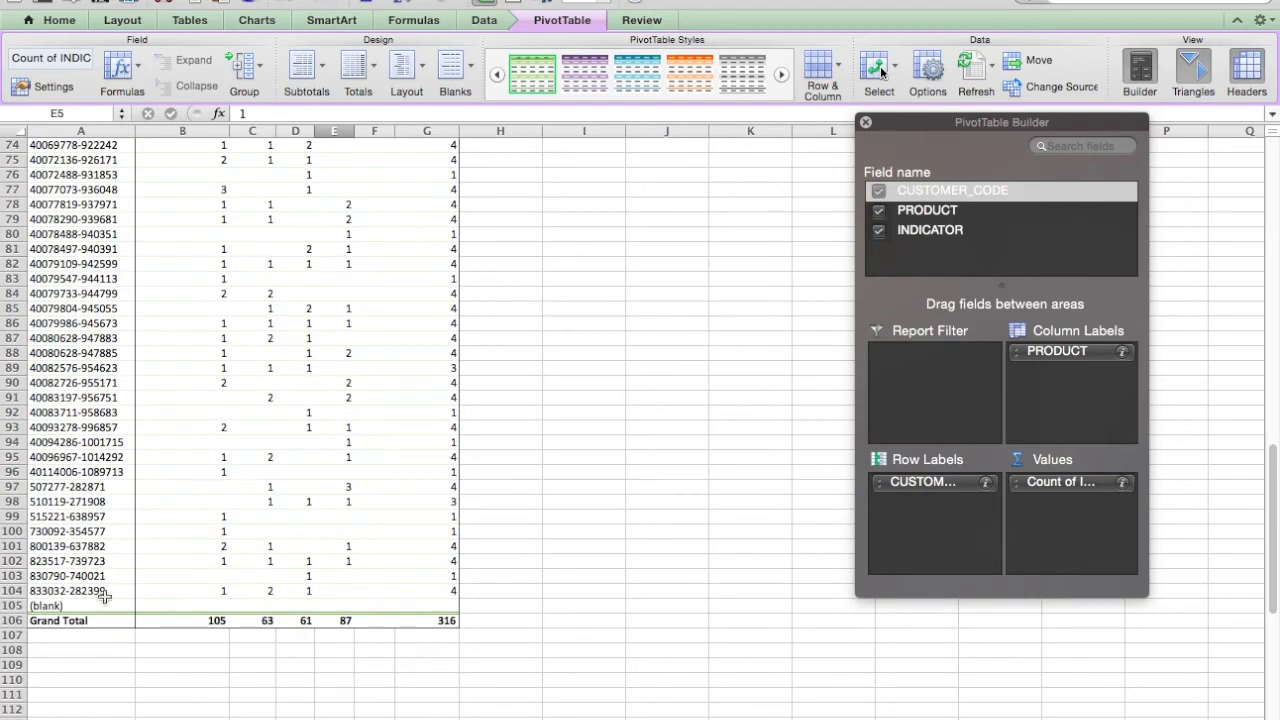
pyautogui.scroll(6, 210, 580)
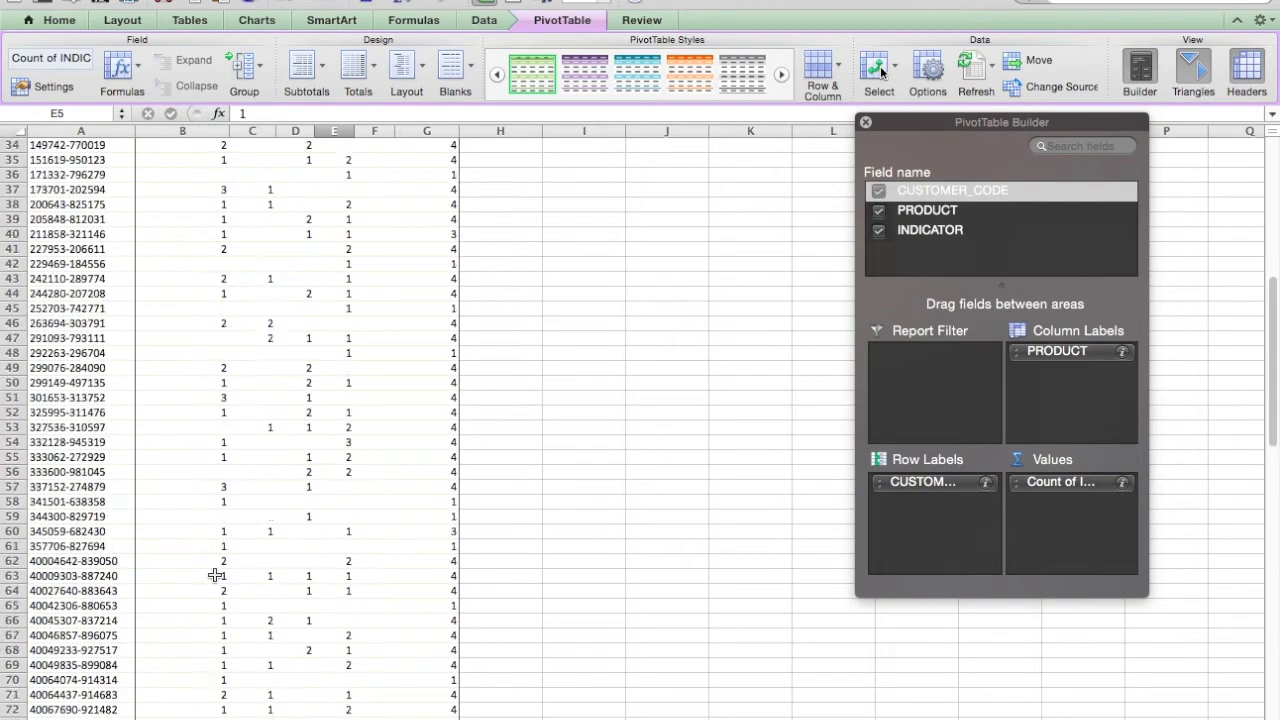
pyautogui.scroll(5, 215, 575)
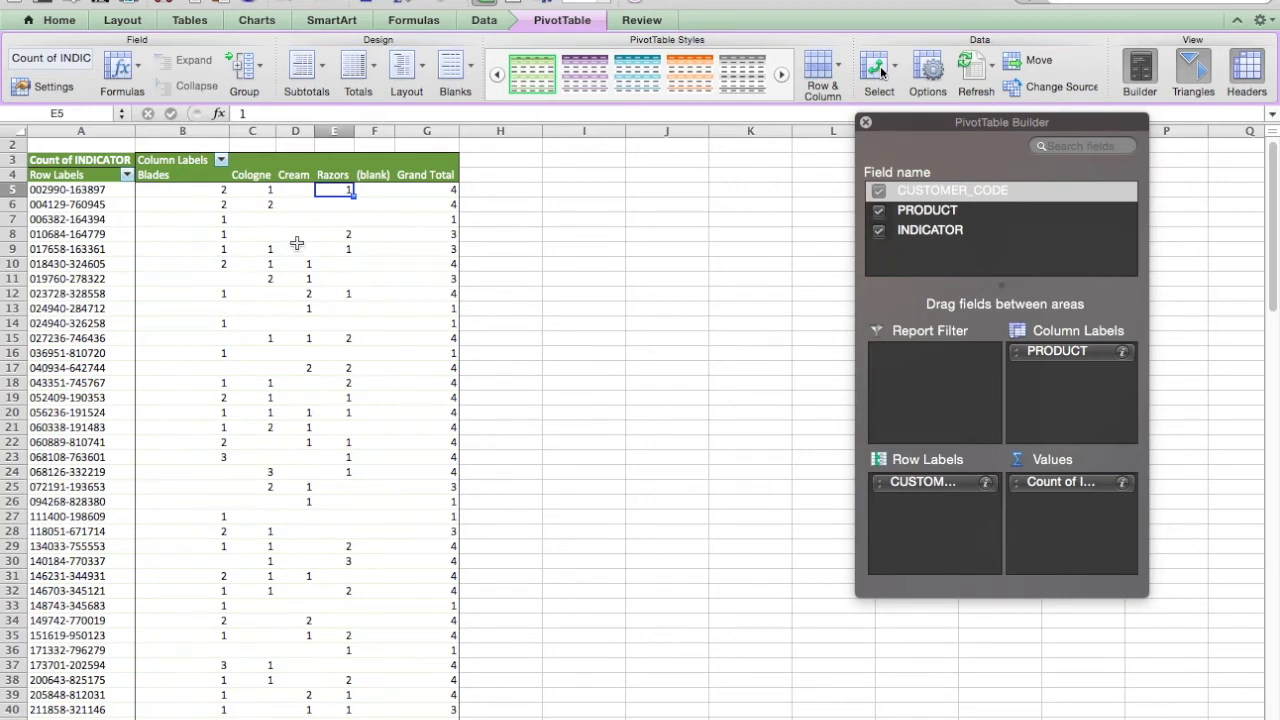
pyautogui.scroll(-1, 297, 243)
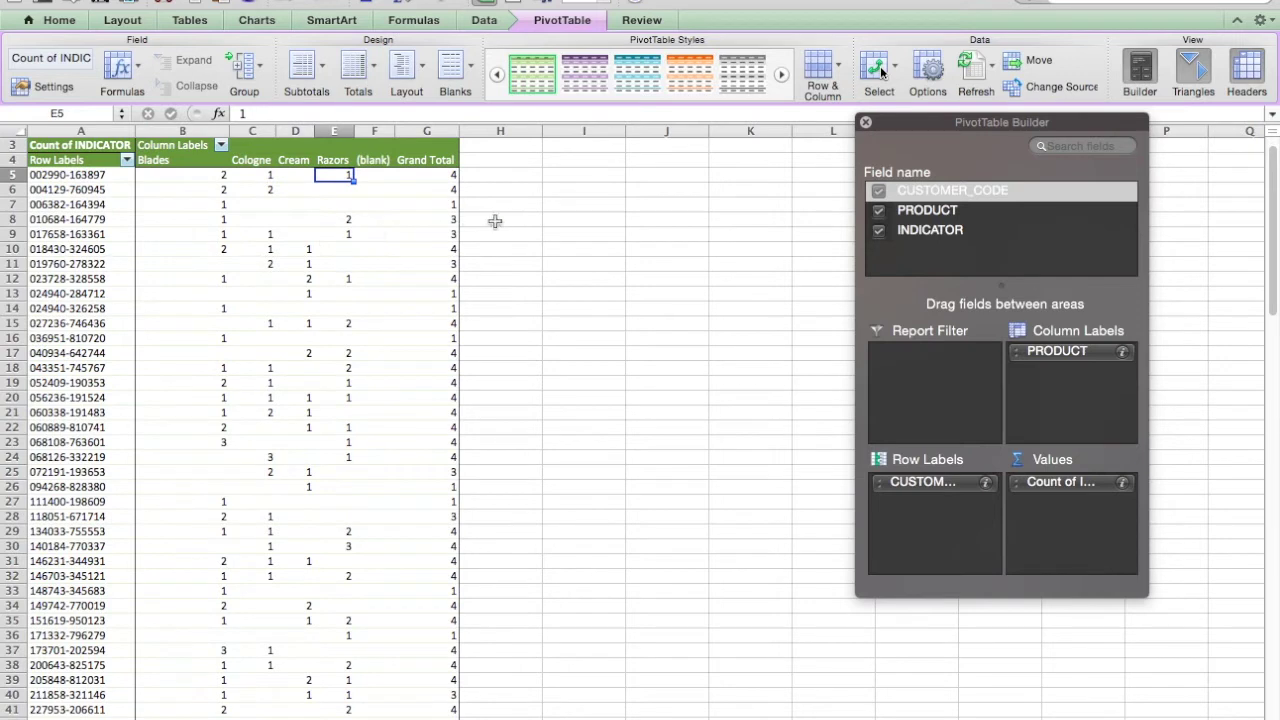
pyautogui.click(208, 218)
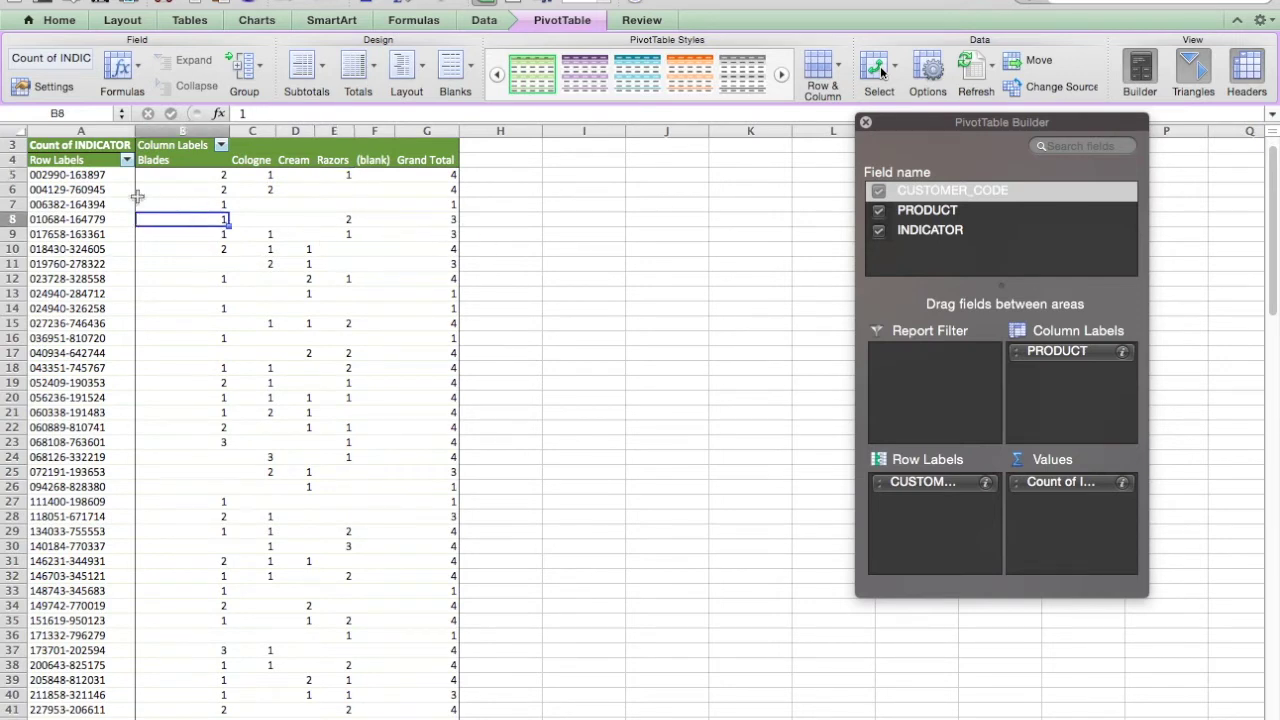
# Copy PivotTable range A4:E104, from the Row Labels header through the last customer's Razors cell, excluding the blank and Grand Total rows.
pyautogui.click(99, 161)
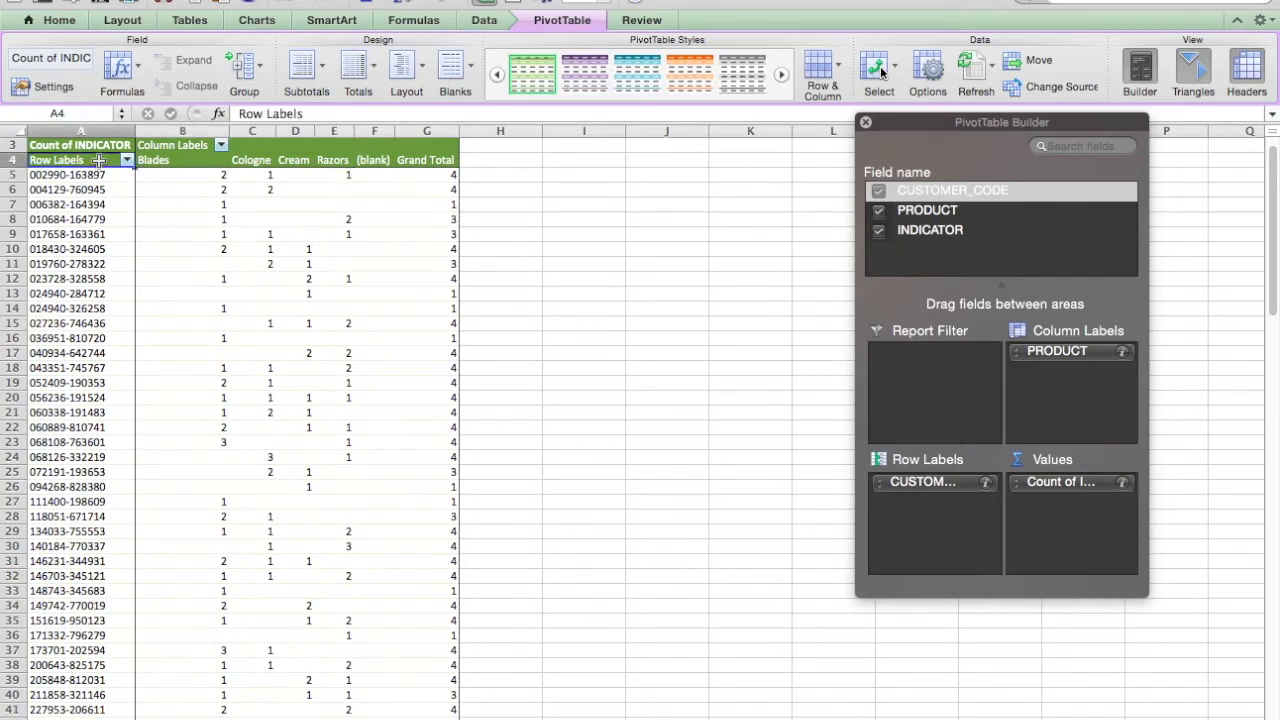
pyautogui.scroll(-1, 255, 342)
pyautogui.scroll(1, 259, 335)
pyautogui.scroll(-5, 322, 355)
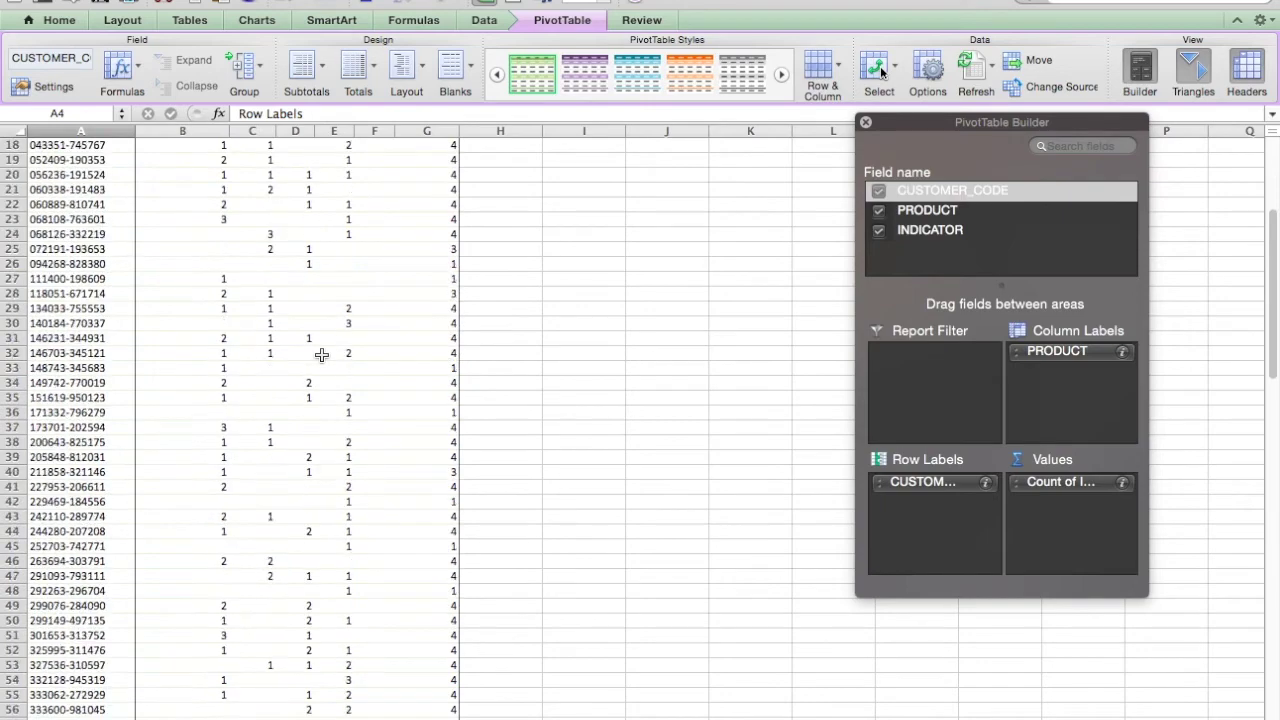
pyautogui.scroll(-11, 322, 355)
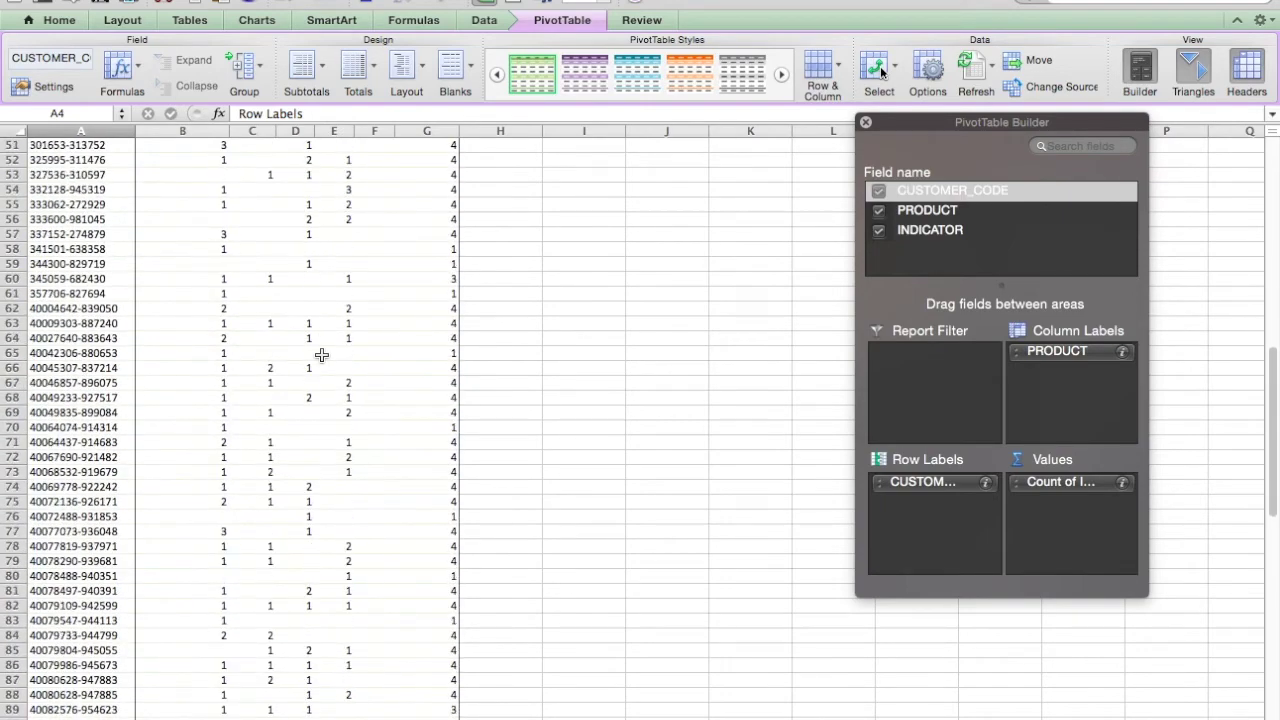
pyautogui.scroll(-7, 322, 355)
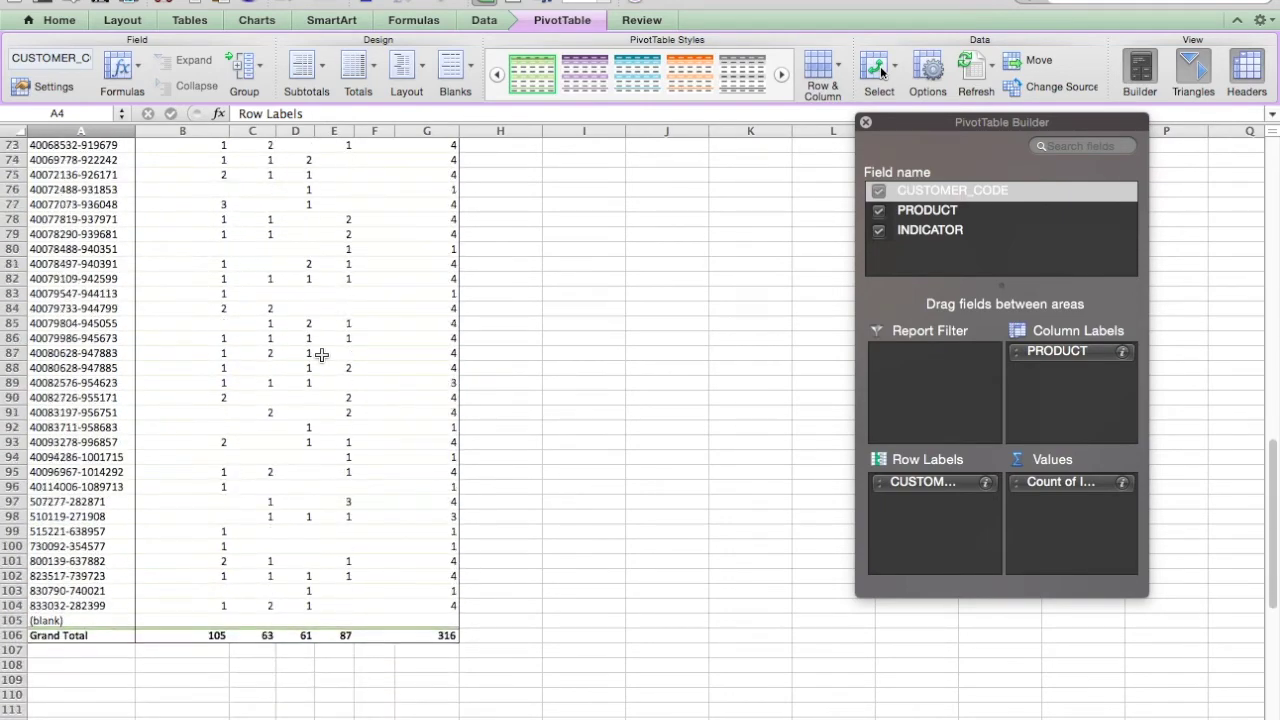
pyautogui.scroll(-1, 322, 355)
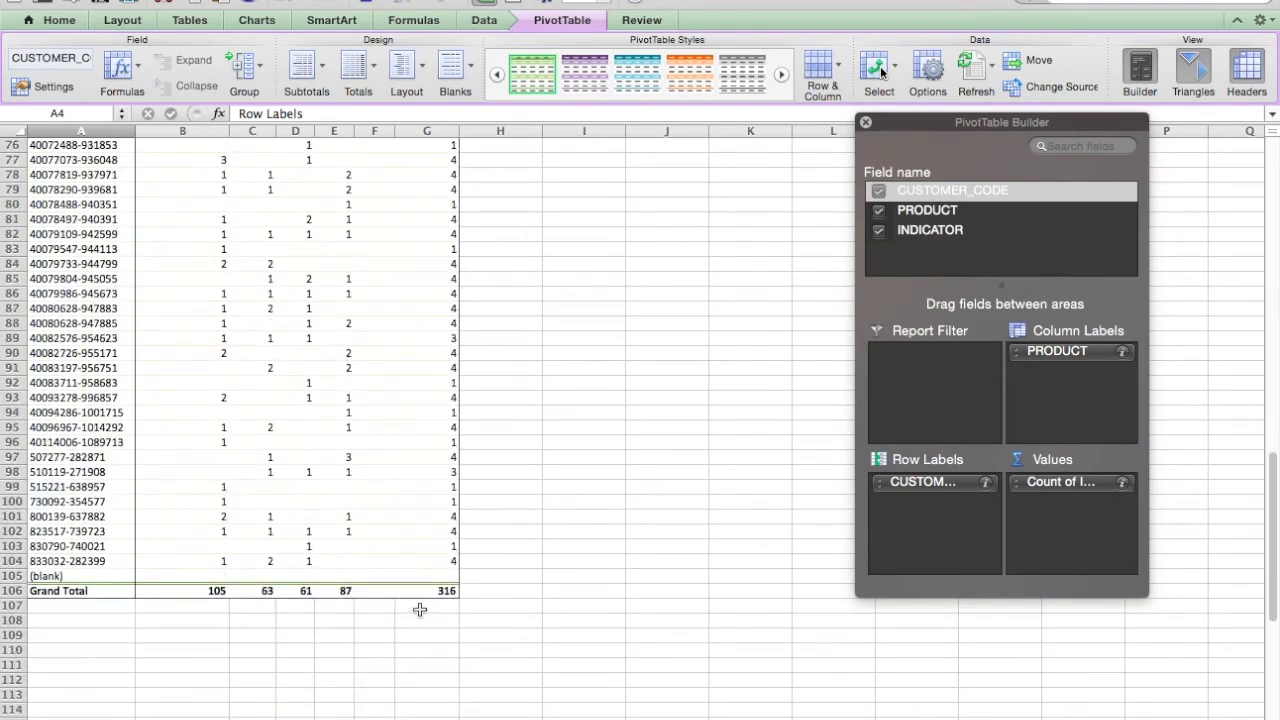
pyautogui.keyDown('shift'); pyautogui.click(341, 557); pyautogui.keyUp('shift')
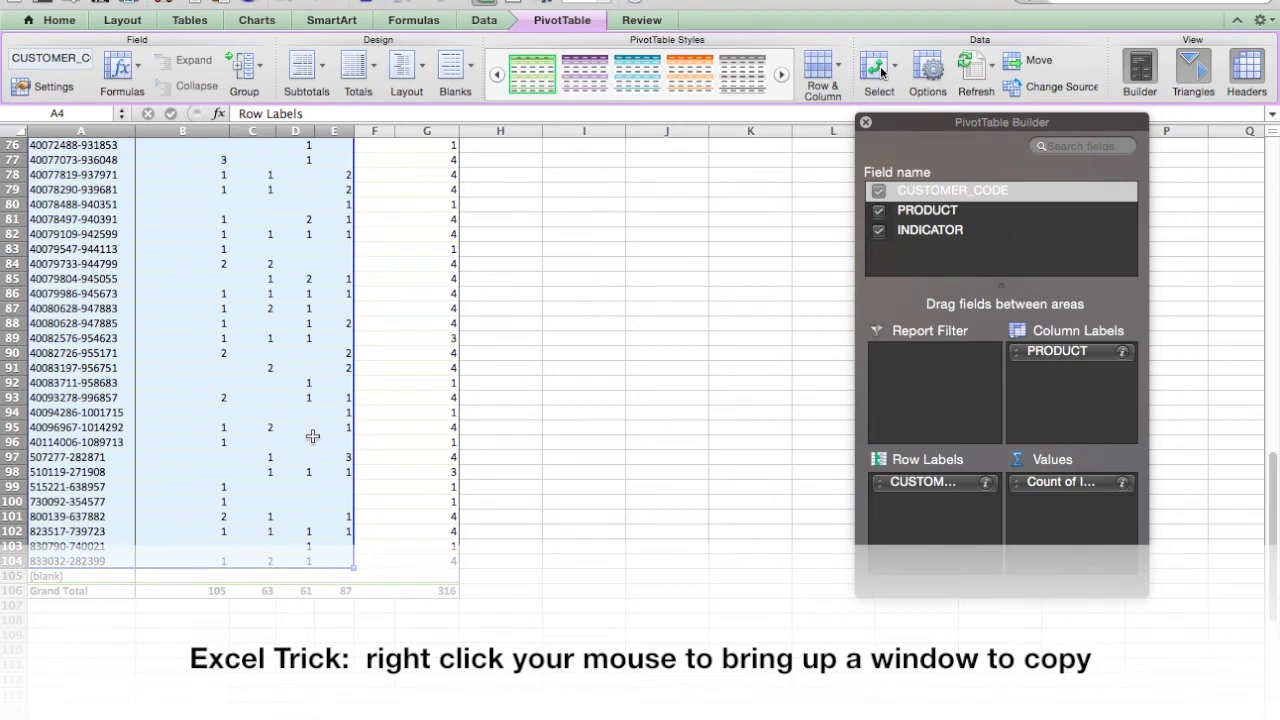
pyautogui.press('super+c')
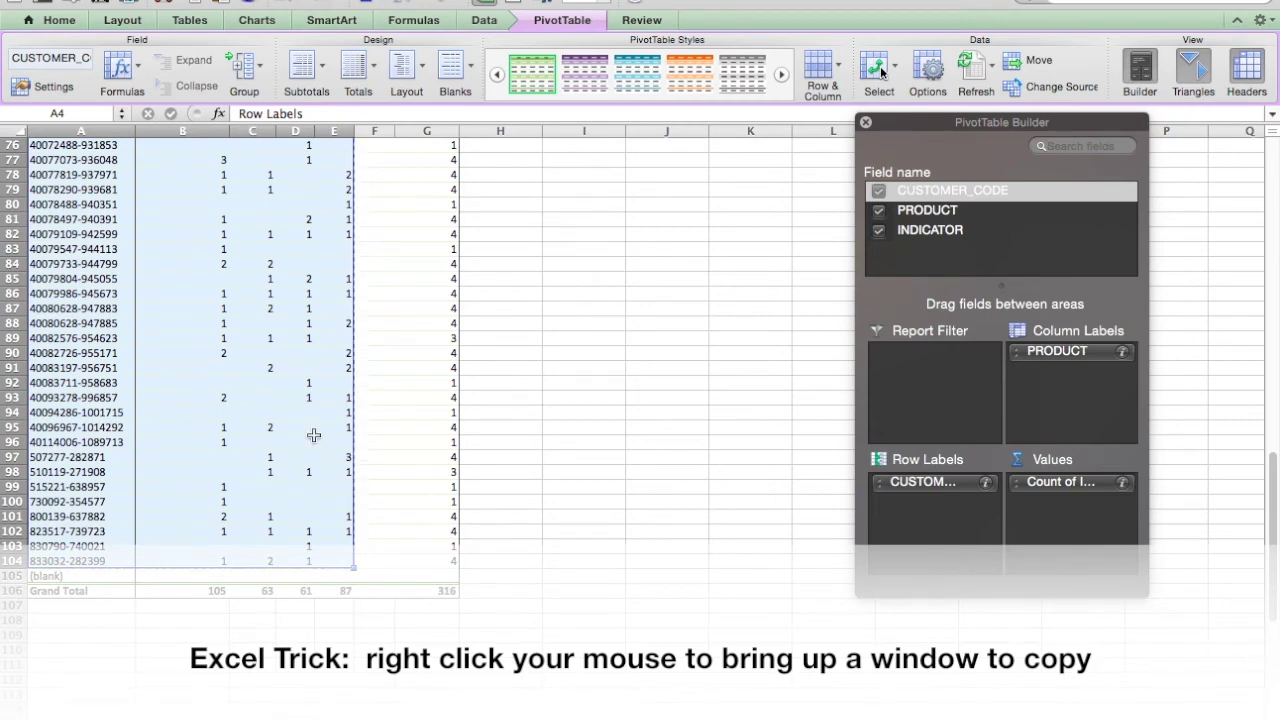
# Paste the copied customer counts at A1 of a new blank sheet and widen column A to fit the customer codes.
pyautogui.press('super+n')
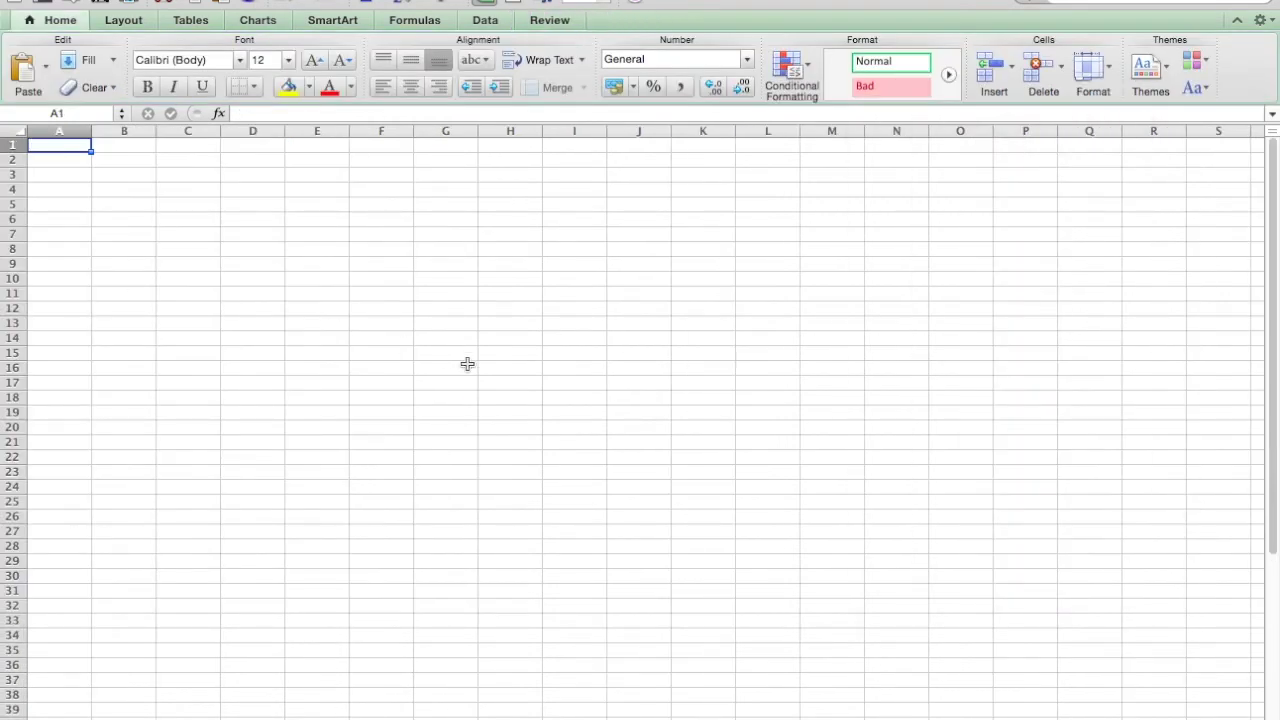
pyautogui.press('super+v')
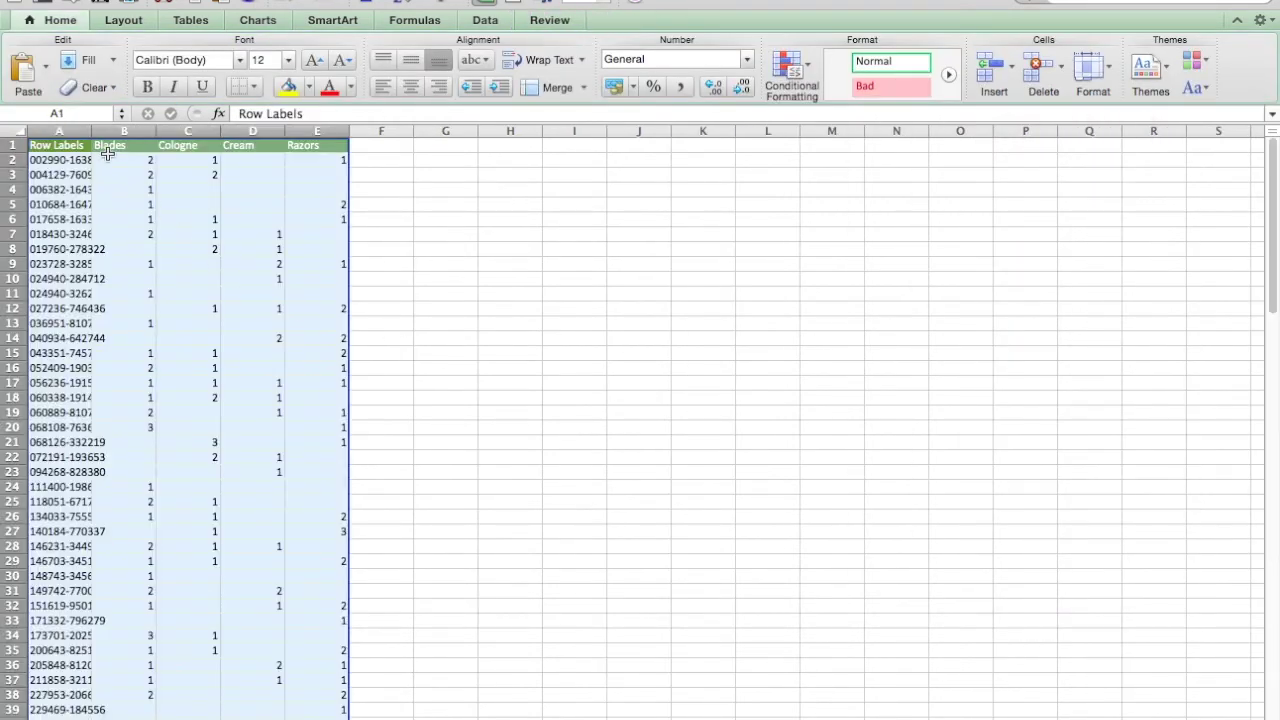
pyautogui.moveTo(90, 131); pyautogui.dragTo(194, 137)
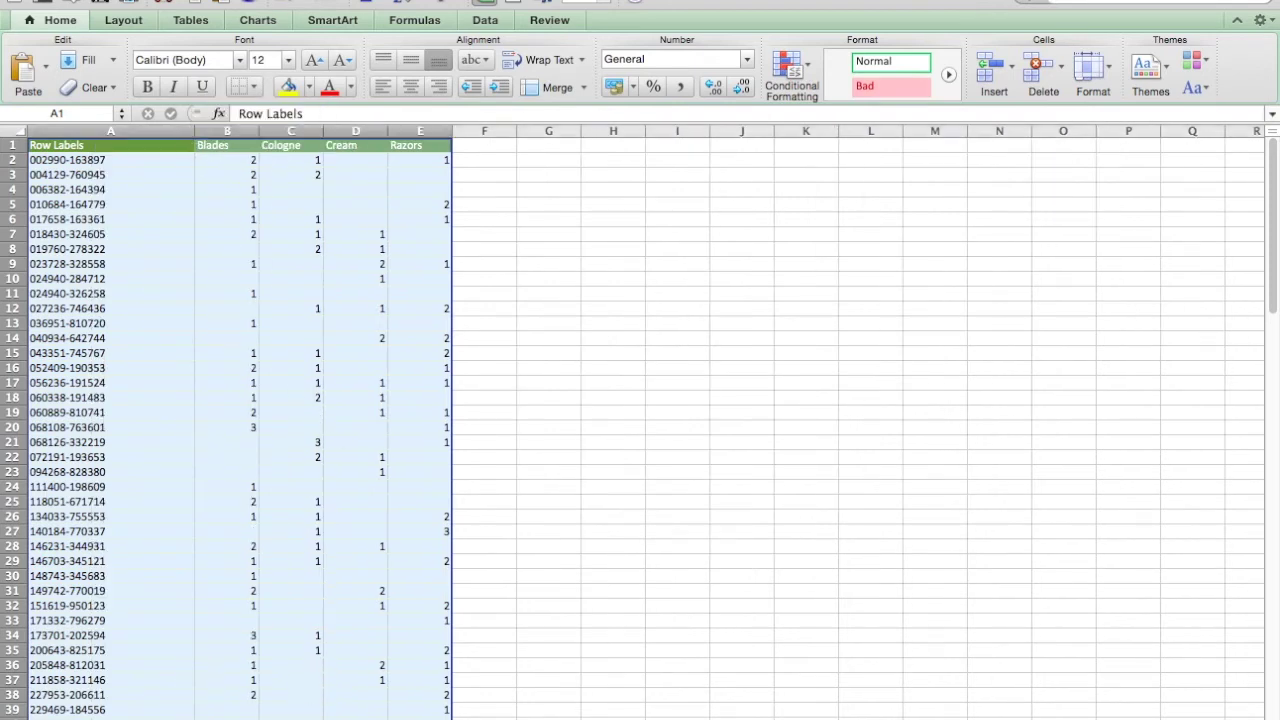
pyautogui.click(553, 647)
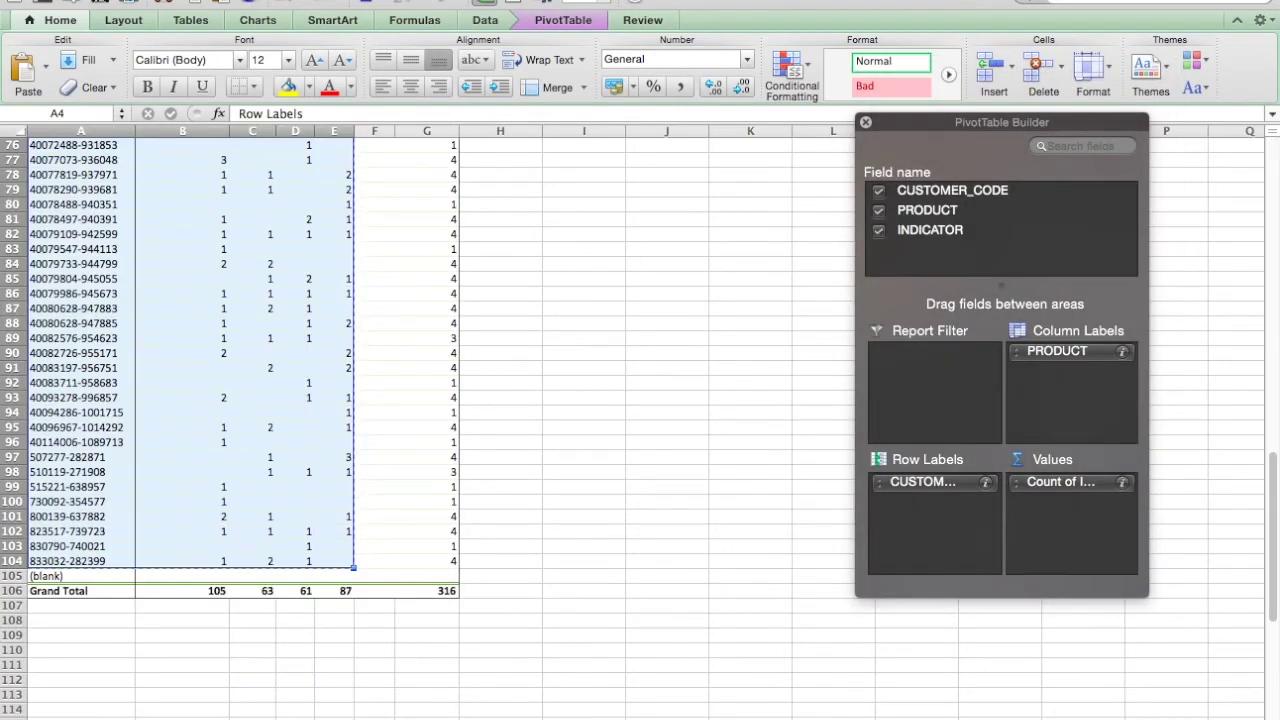
# Rename the PivotTable sheet and the sheet holding the pasted customer counts.
pyautogui.rightClick(182, 716)
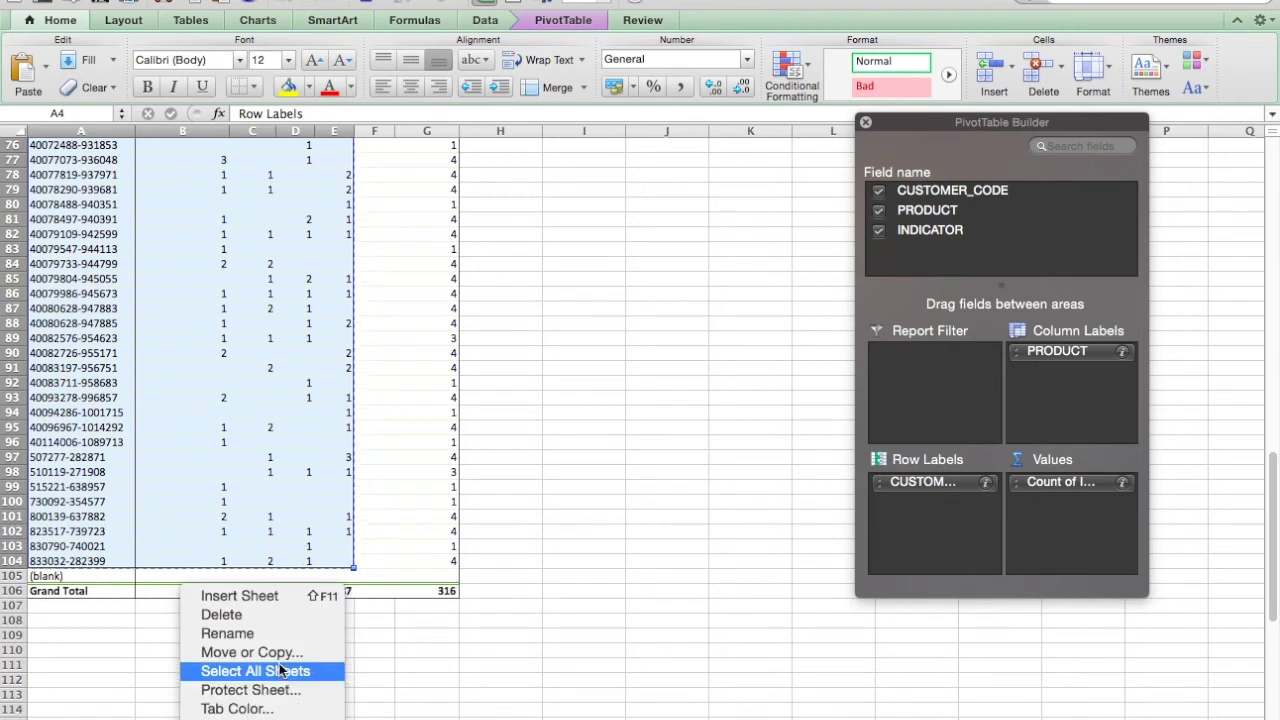
pyautogui.click(270, 633)
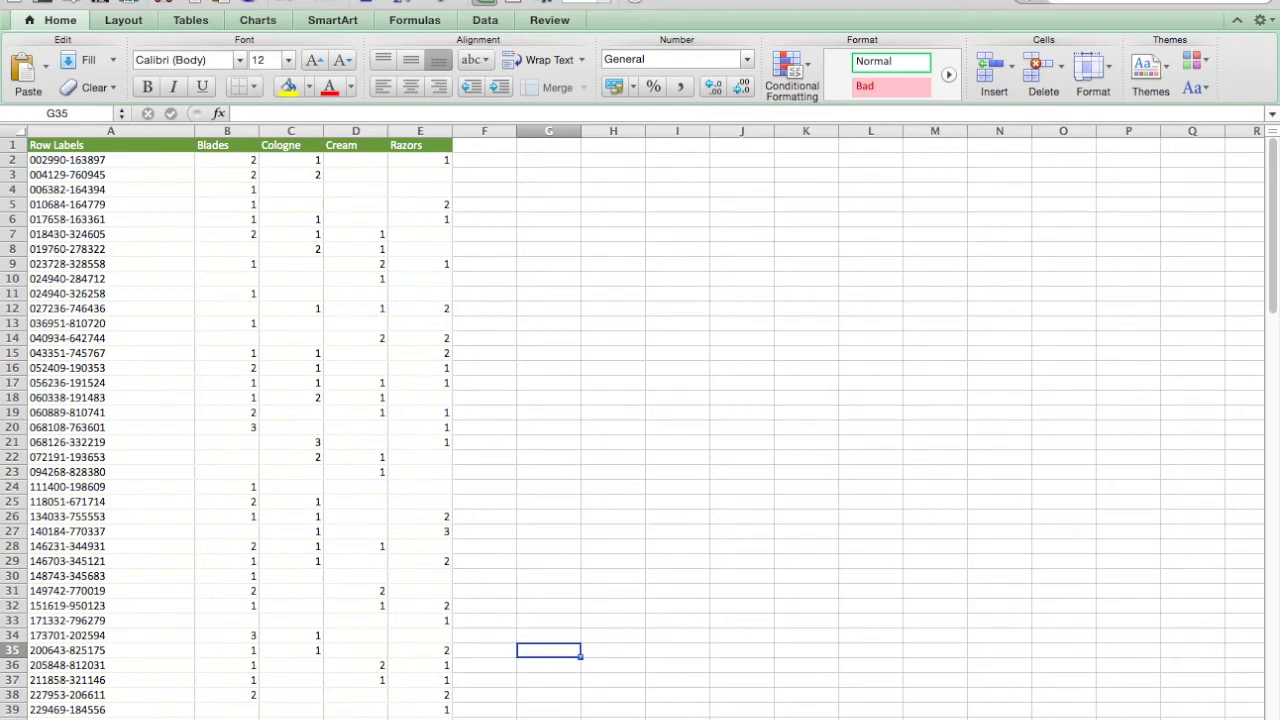
pyautogui.rightClick(292, 718)
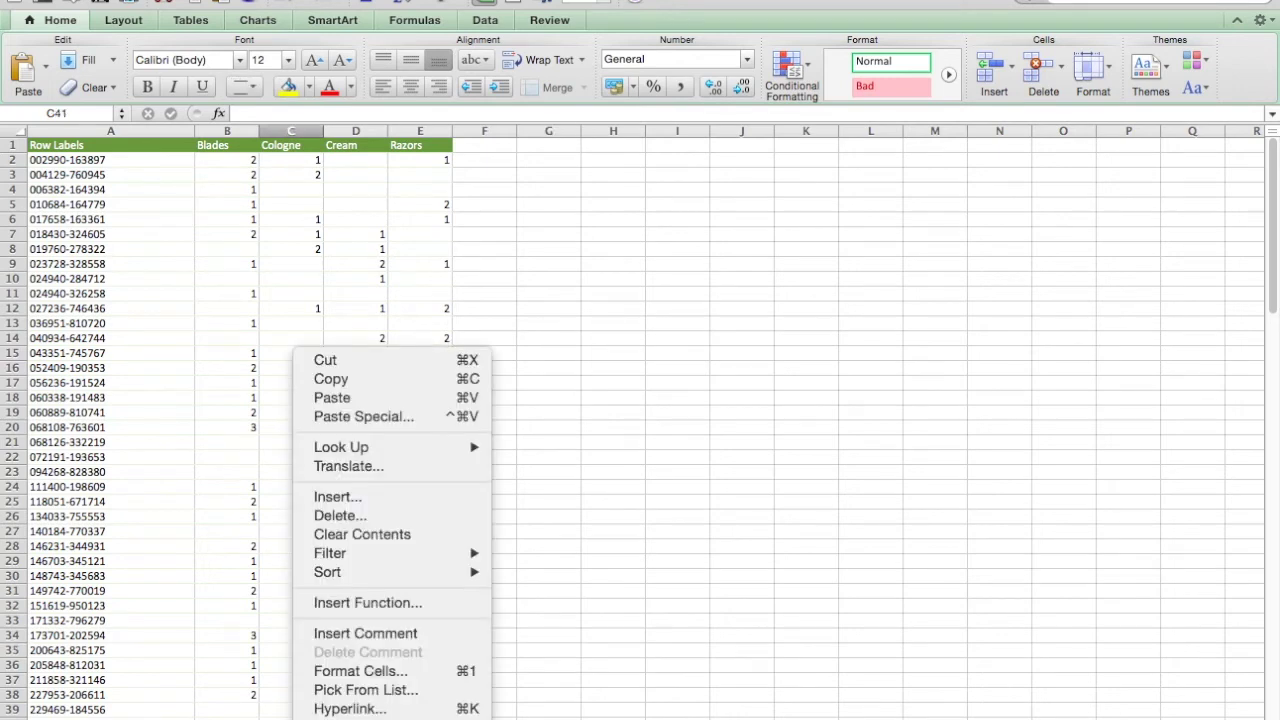
pyautogui.press('Escape')
pyautogui.rightClick(292, 718)
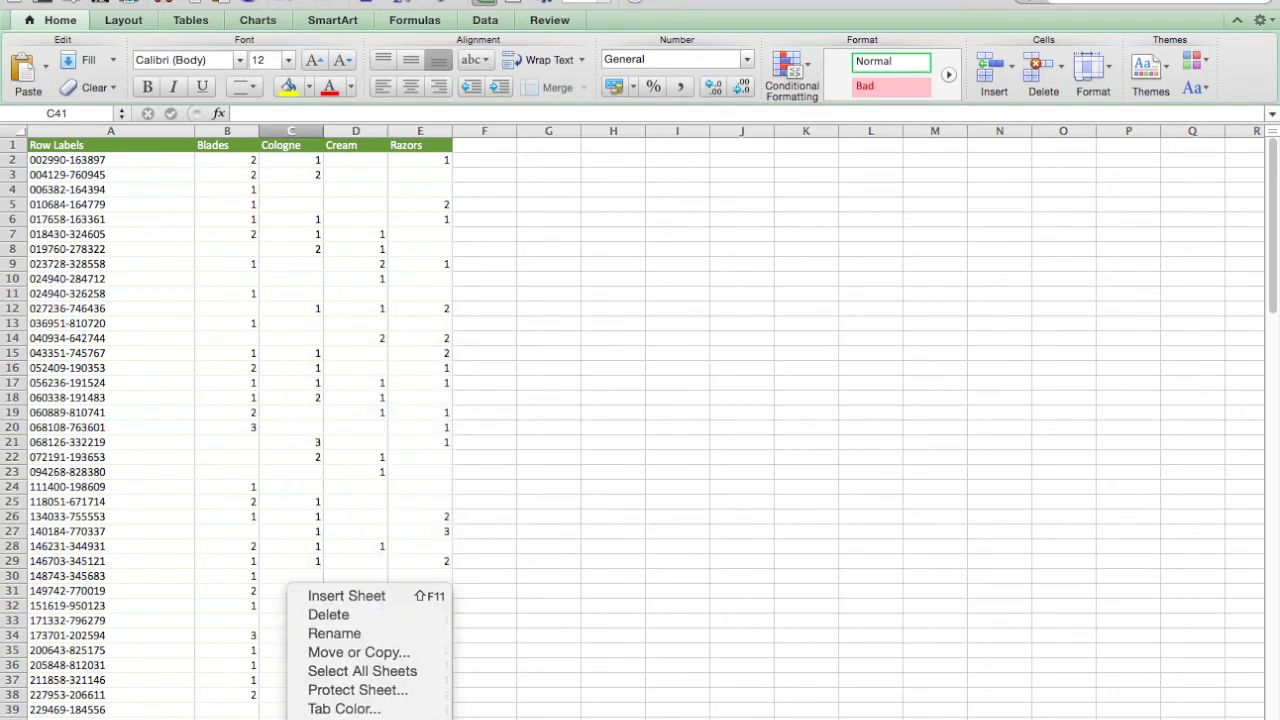
pyautogui.click(330, 669)
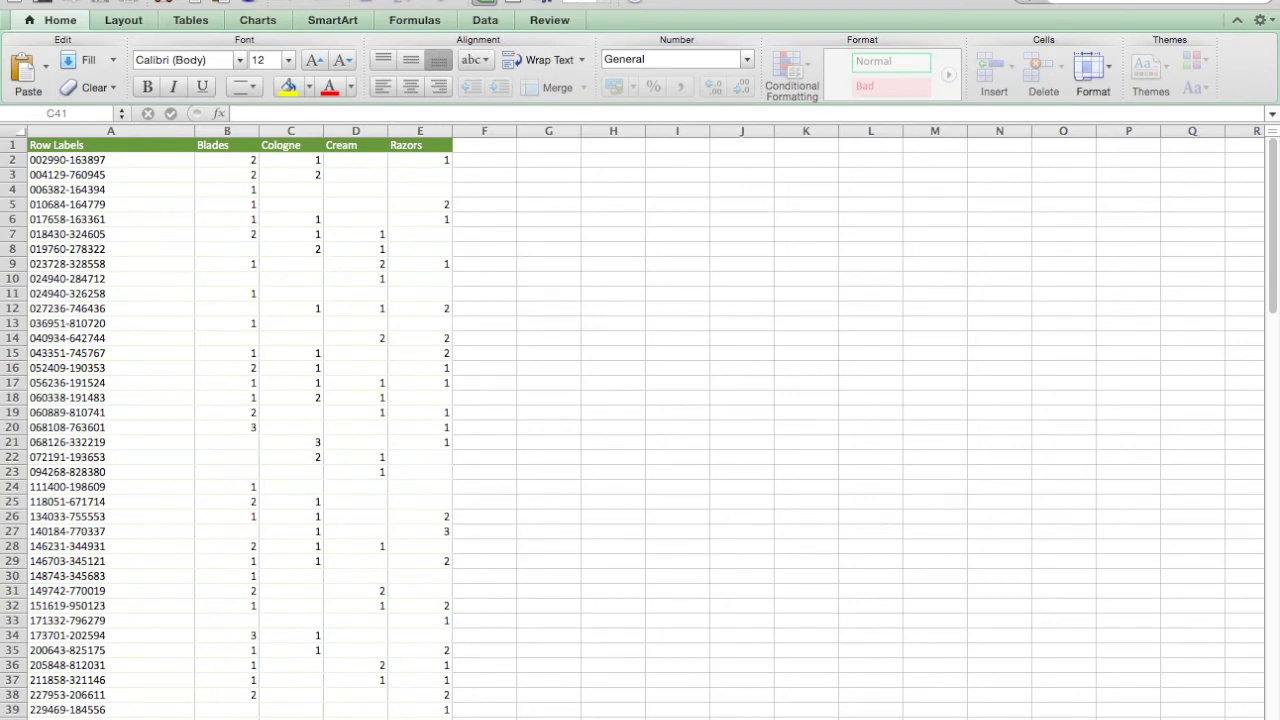
pyautogui.click(622, 486)
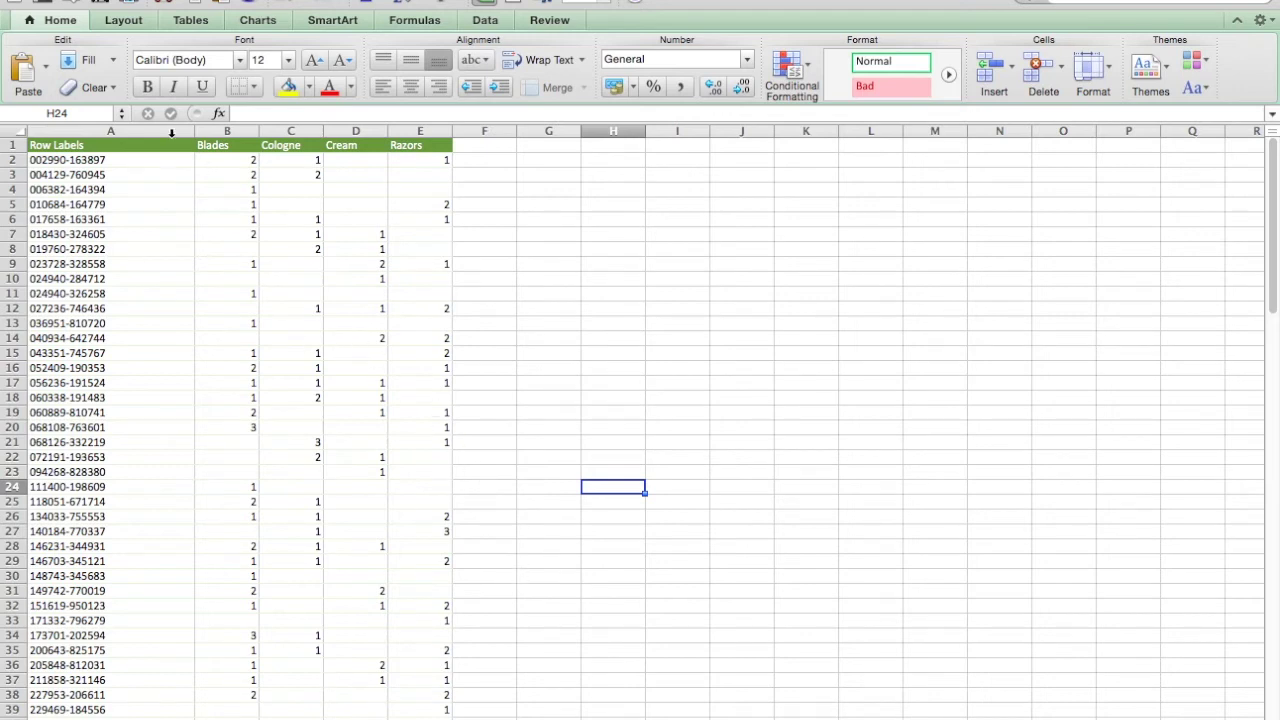
# Delete the Cologne and Cream columns from the pasted counts, keeping Blades and Razors.
pyautogui.click(238, 146)
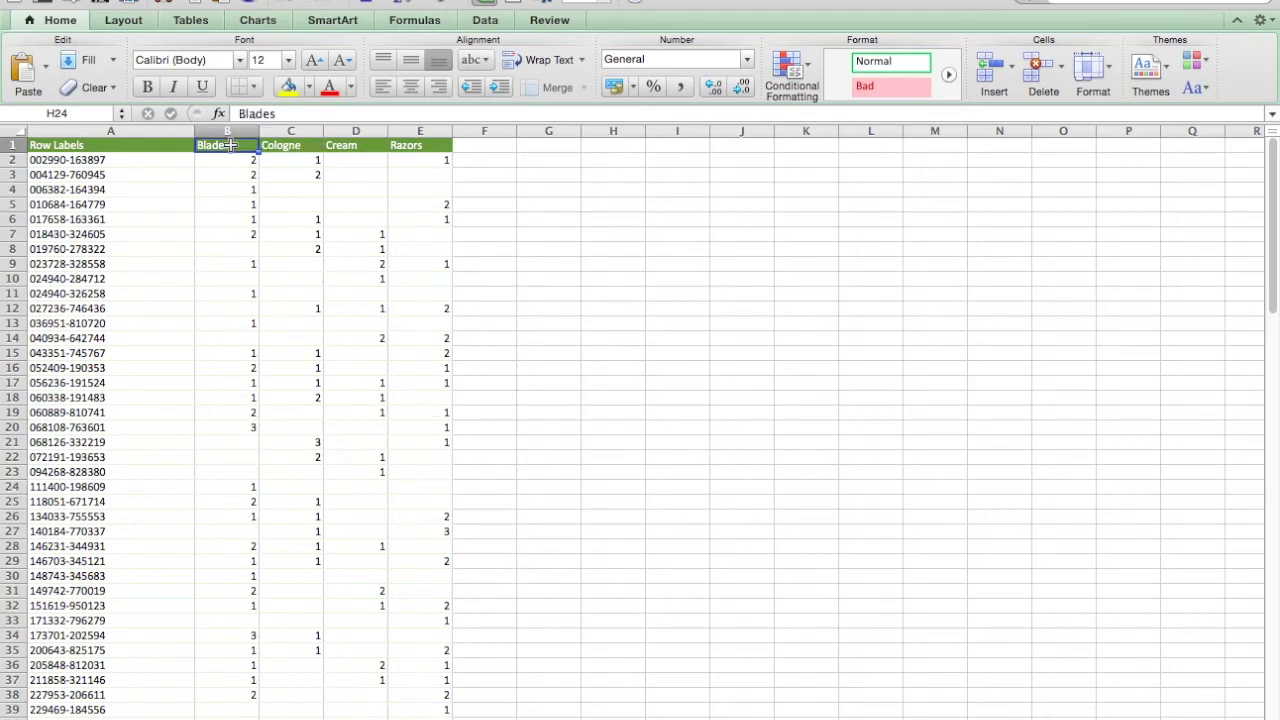
pyautogui.click(404, 144)
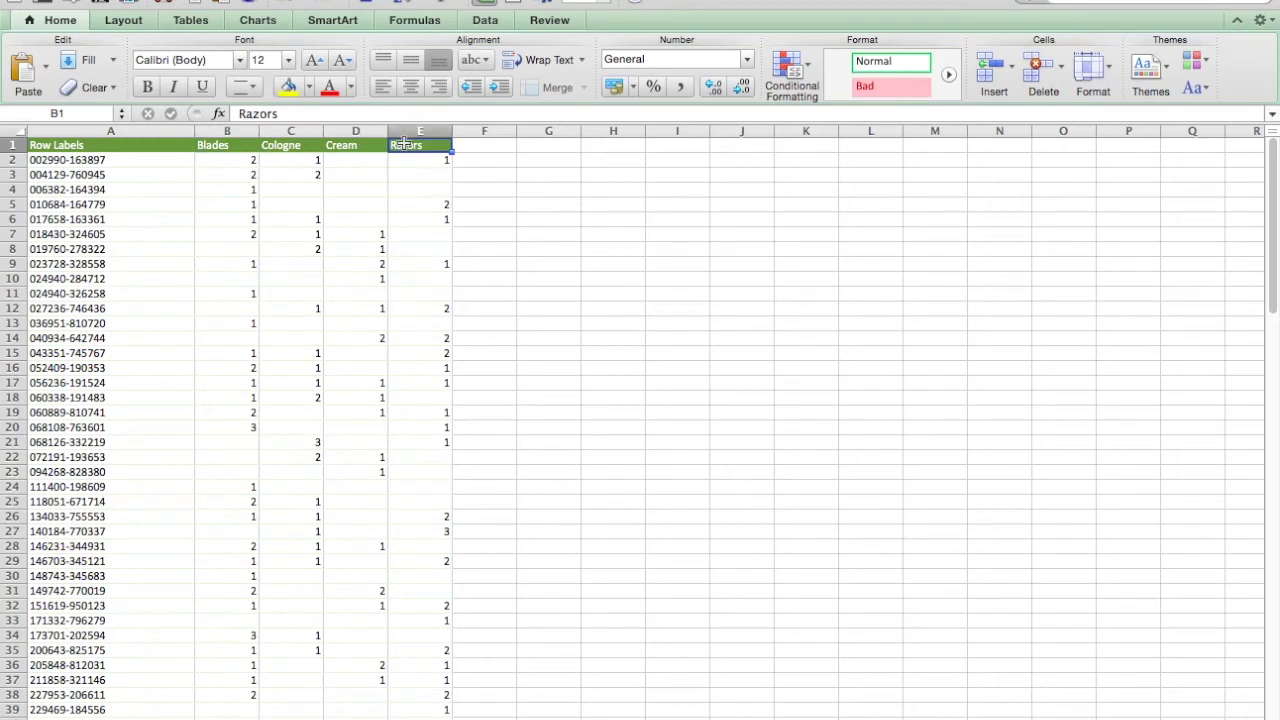
pyautogui.click(292, 128)
pyautogui.moveTo(291, 126); pyautogui.dragTo(333, 126)
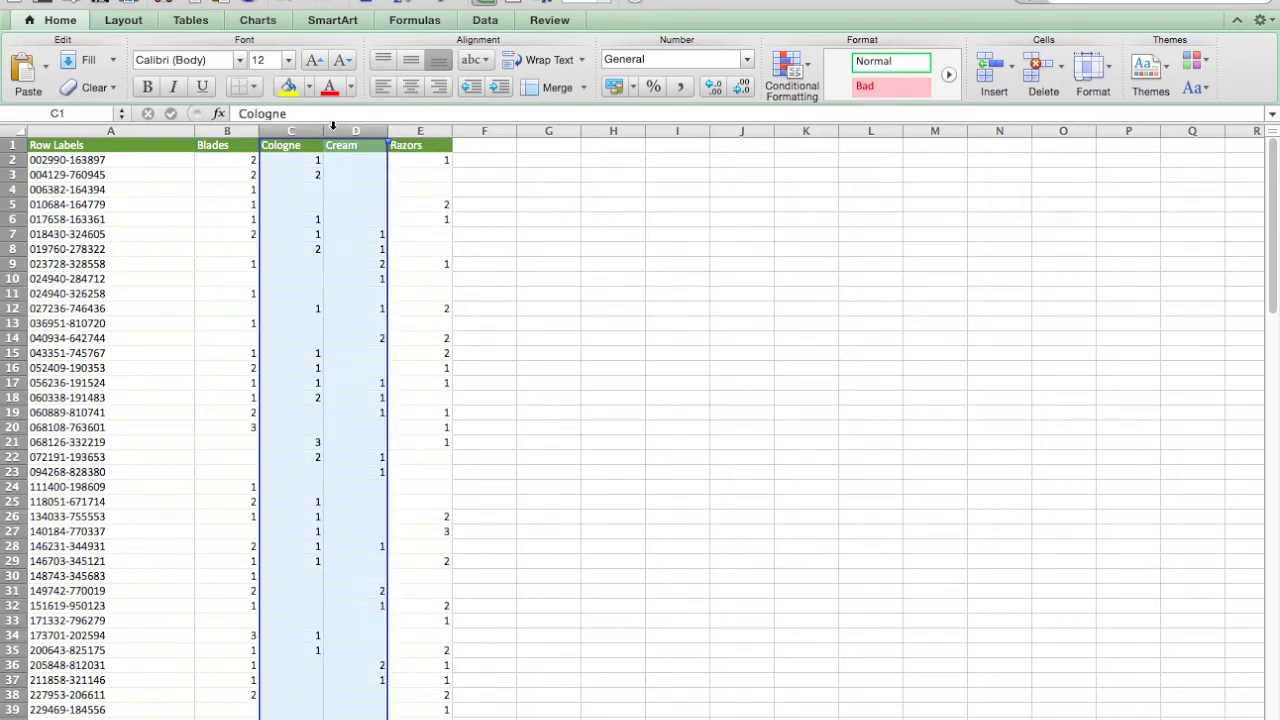
pyautogui.rightClick(342, 131)
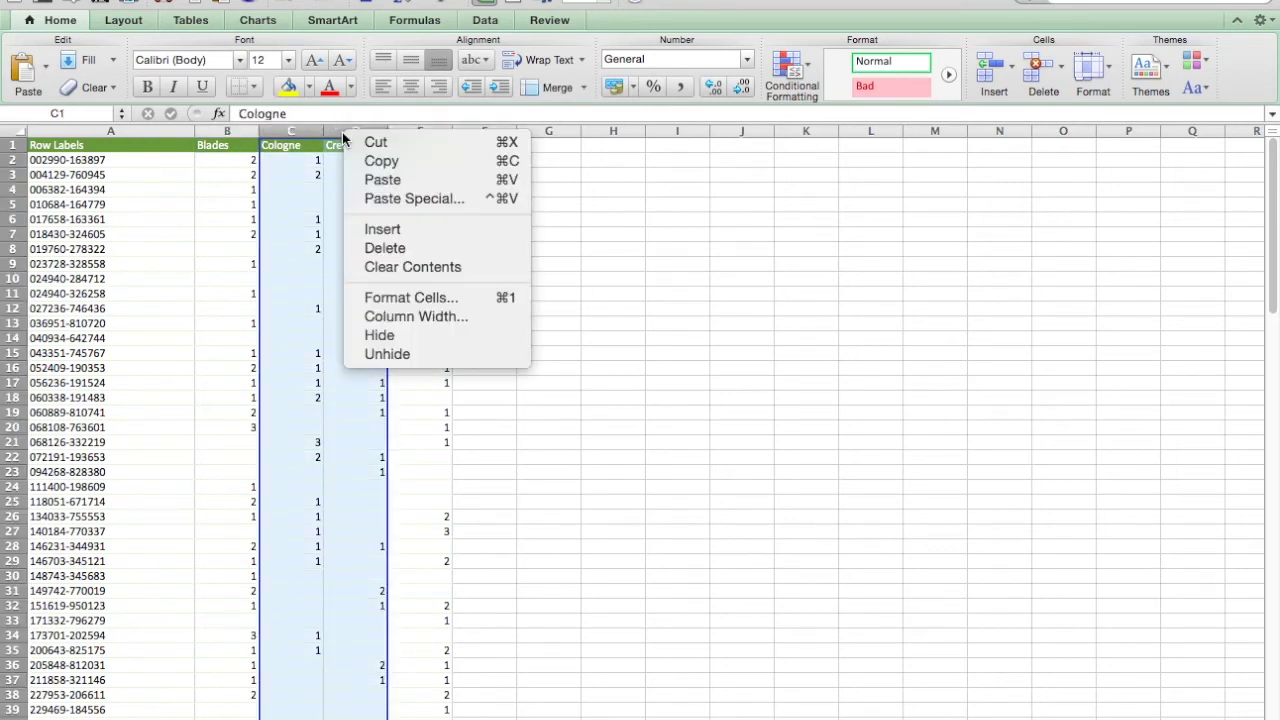
pyautogui.click(398, 249)
pyautogui.click(485, 250)
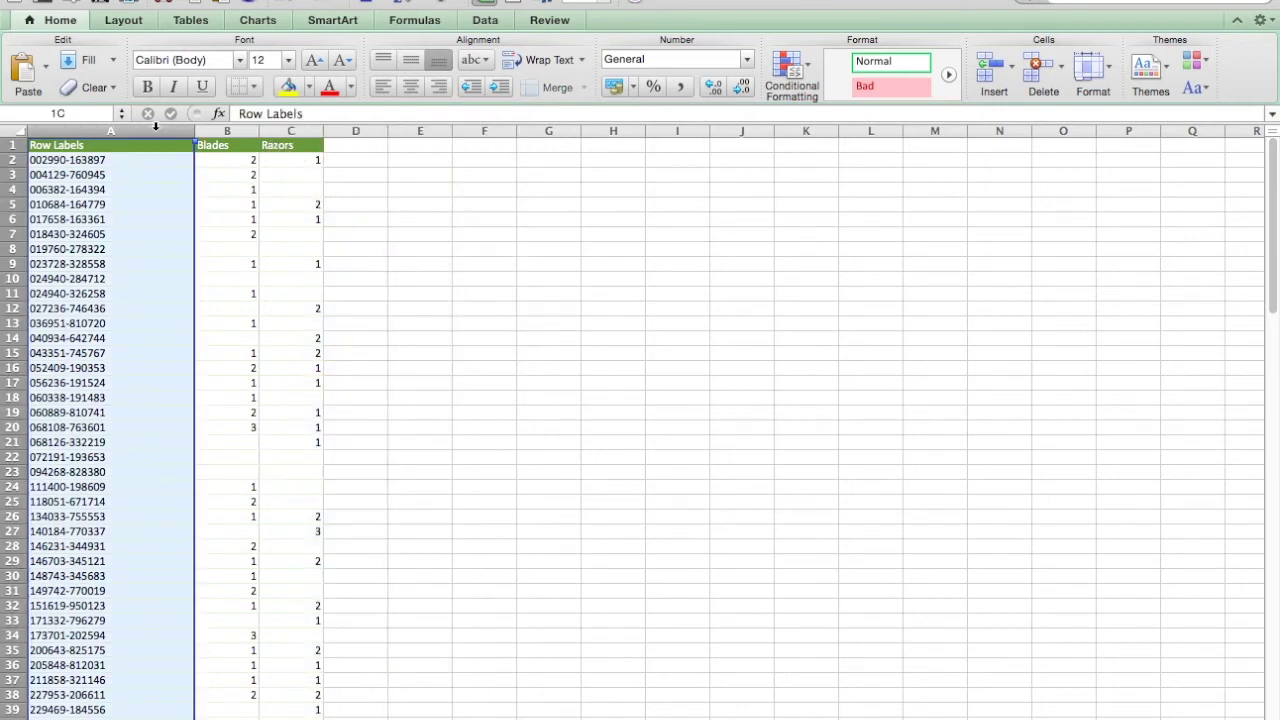
# Sort columns A to C by Blades and then by Razors, both by values from smallest to largest.
pyautogui.moveTo(157, 126); pyautogui.dragTo(266, 121)
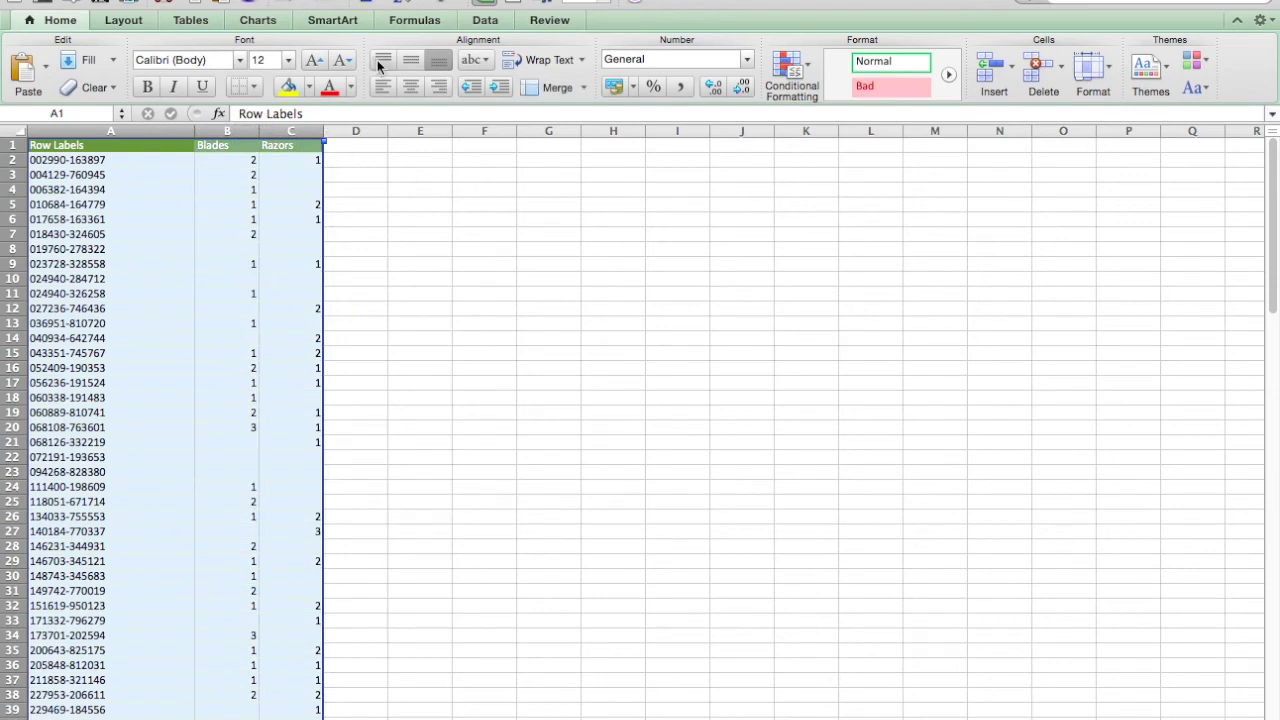
pyautogui.click(412, 0)
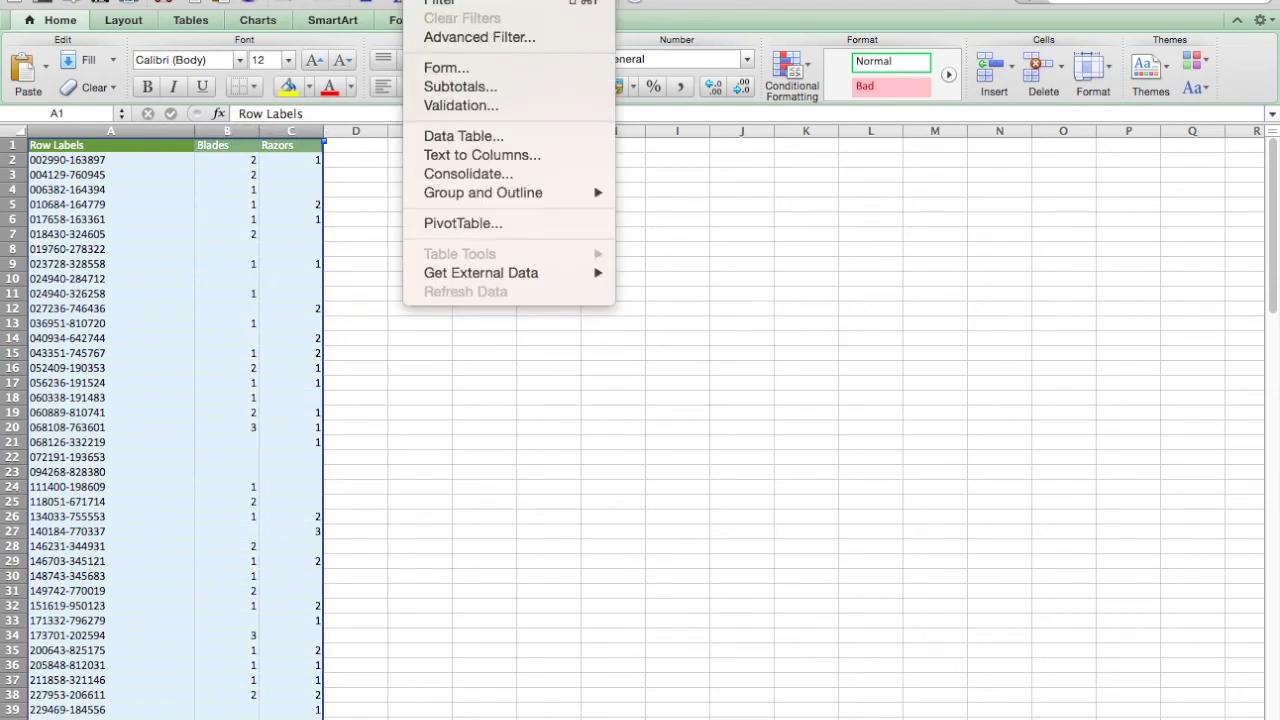
pyautogui.click(440, 0)
pyautogui.click(562, 43)
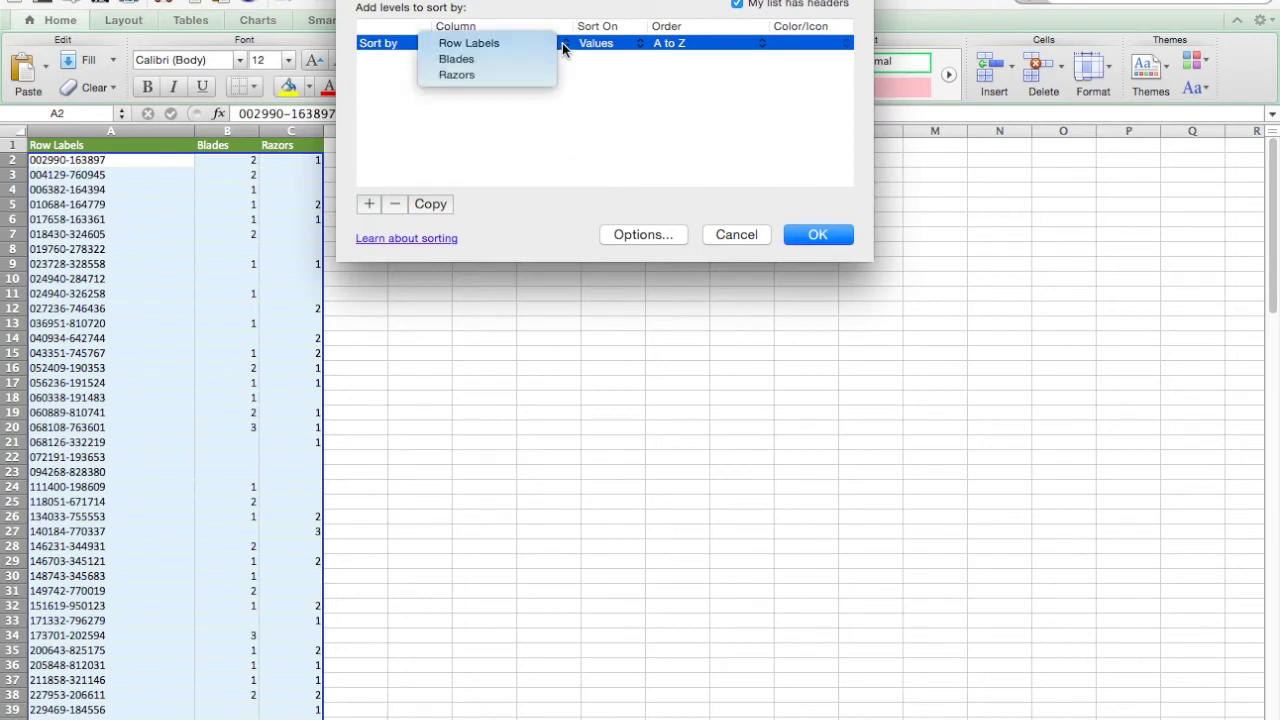
pyautogui.click(533, 58)
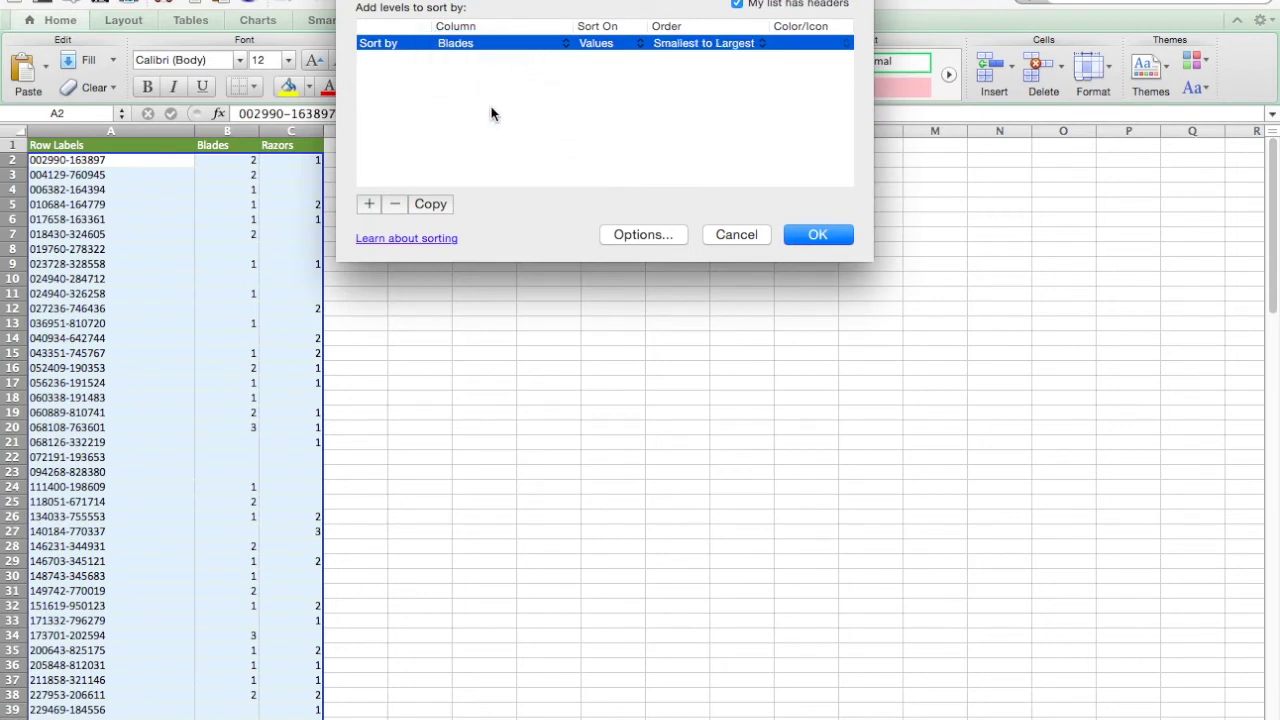
pyautogui.click(364, 205)
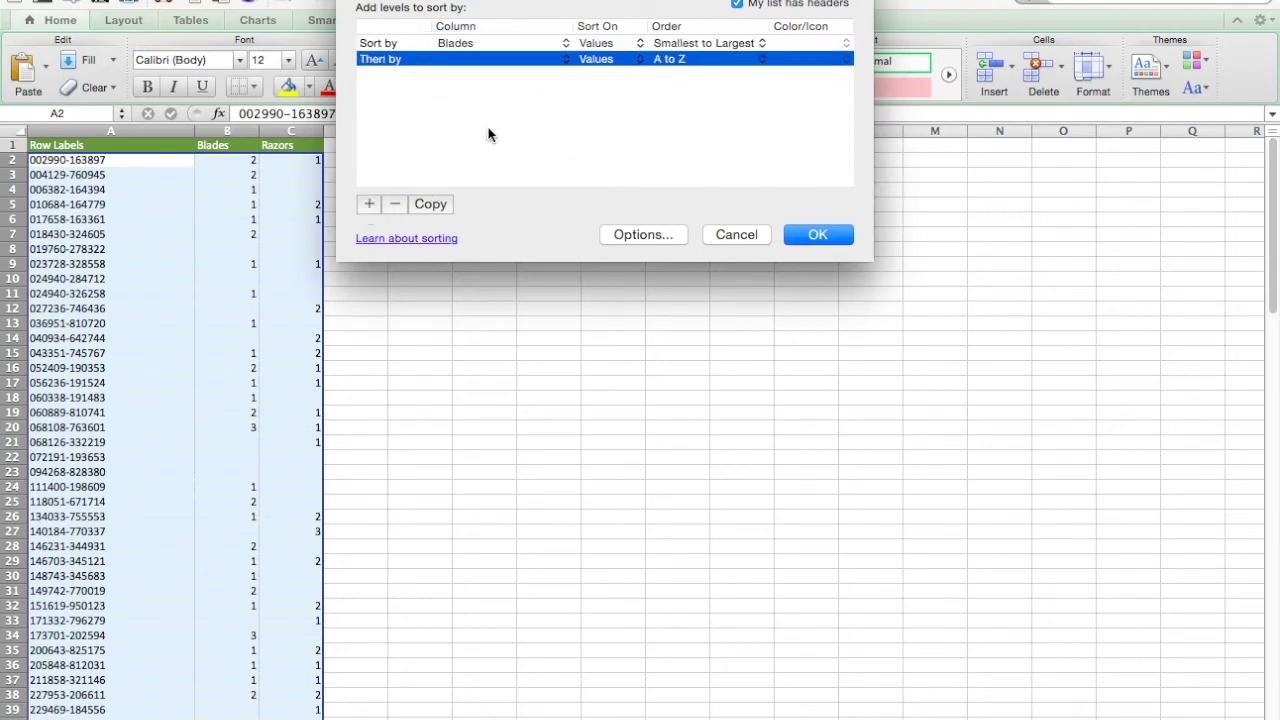
pyautogui.click(560, 59)
pyautogui.click(528, 92)
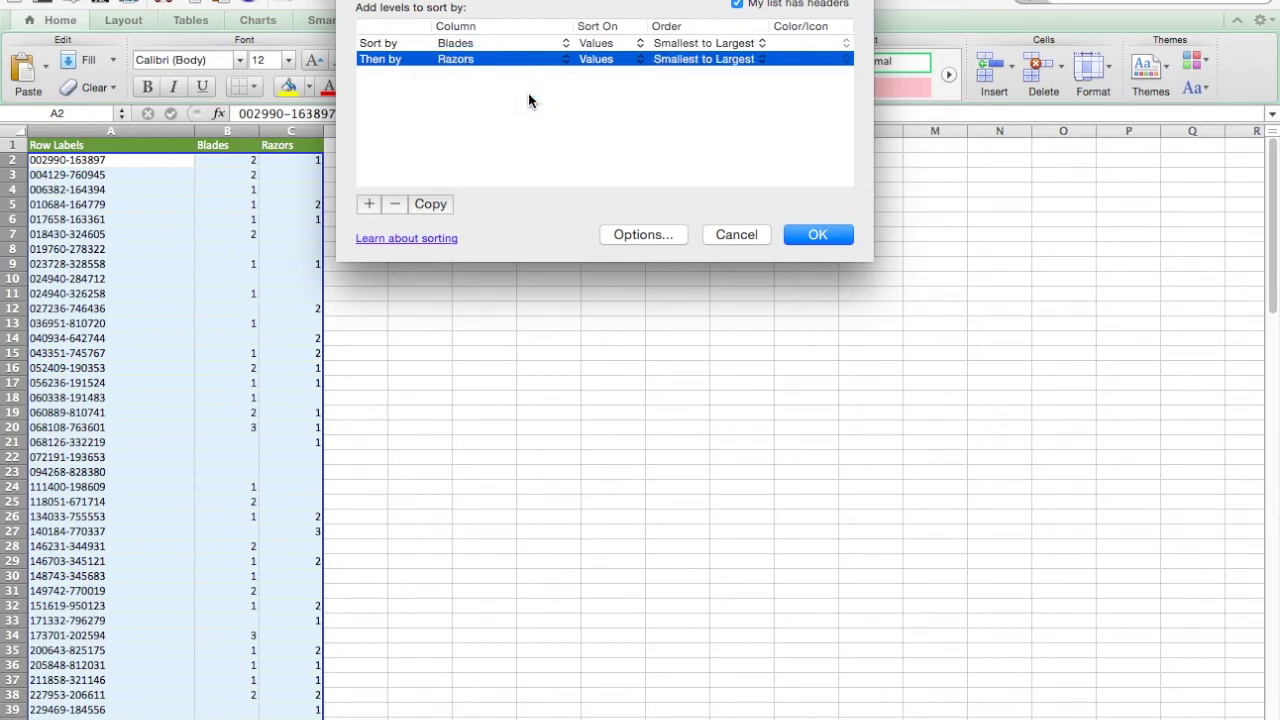
pyautogui.click(812, 238)
pyautogui.click(372, 219)
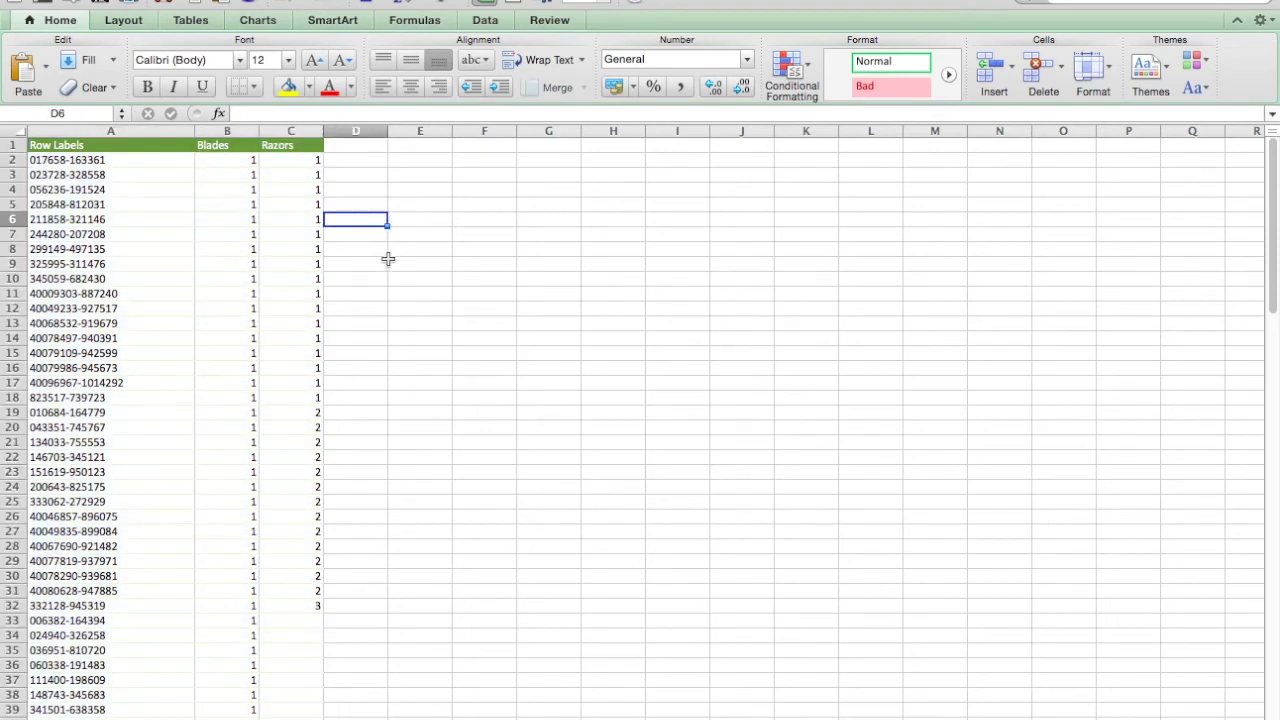
# Examine the sorted counts by highlighting customers with both Blades and Razors, A2:C32, and those with only one Blades purchase, A33:C51.
pyautogui.moveTo(70, 161); pyautogui.dragTo(302, 603)
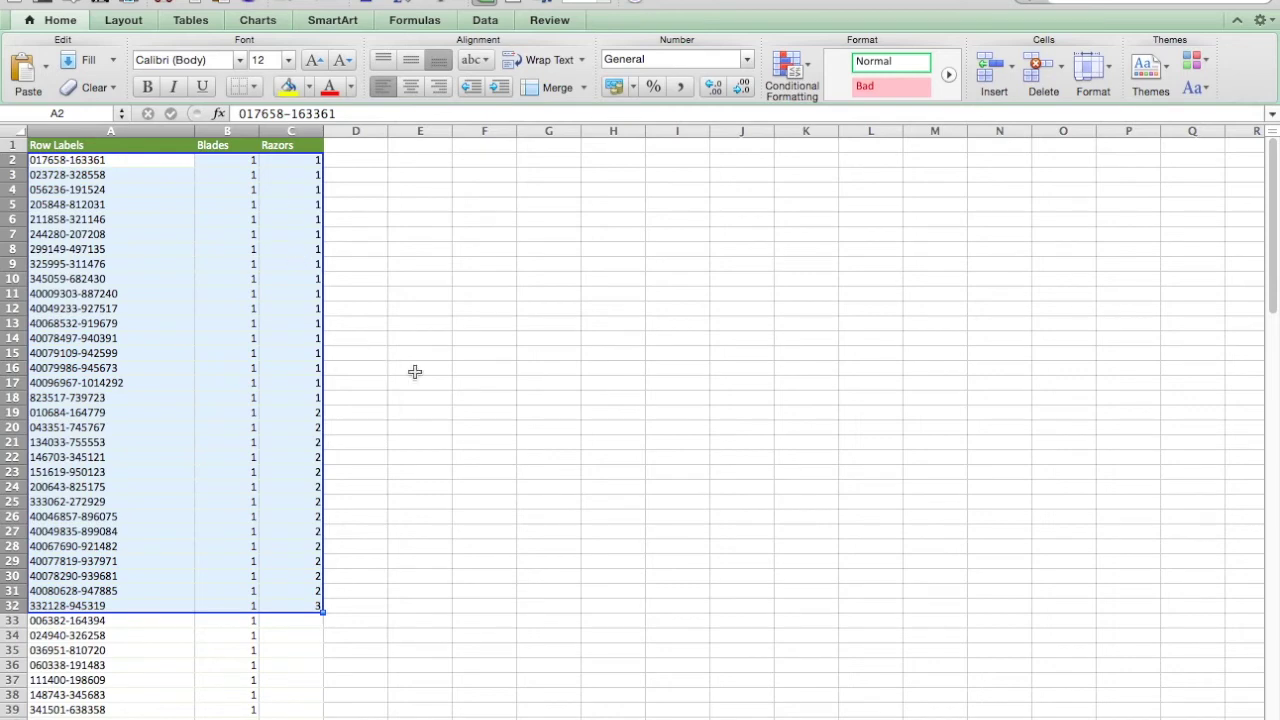
pyautogui.scroll(-8, 415, 372)
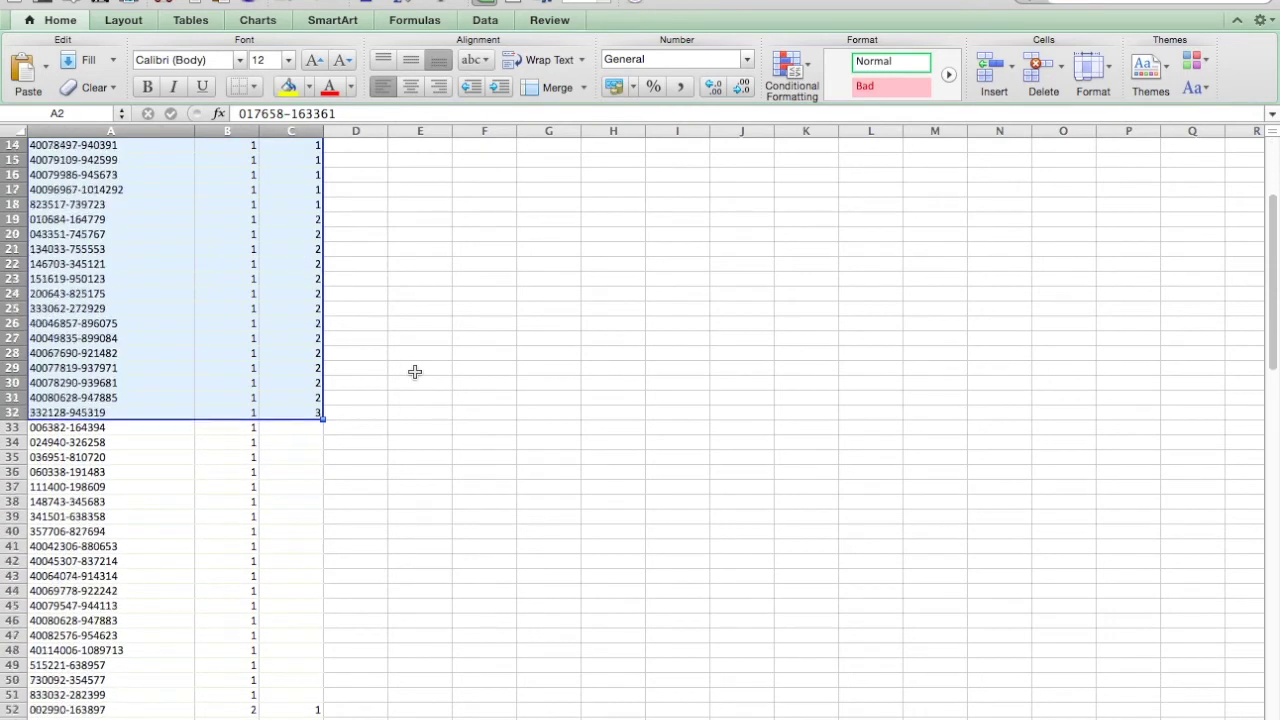
pyautogui.click(415, 385)
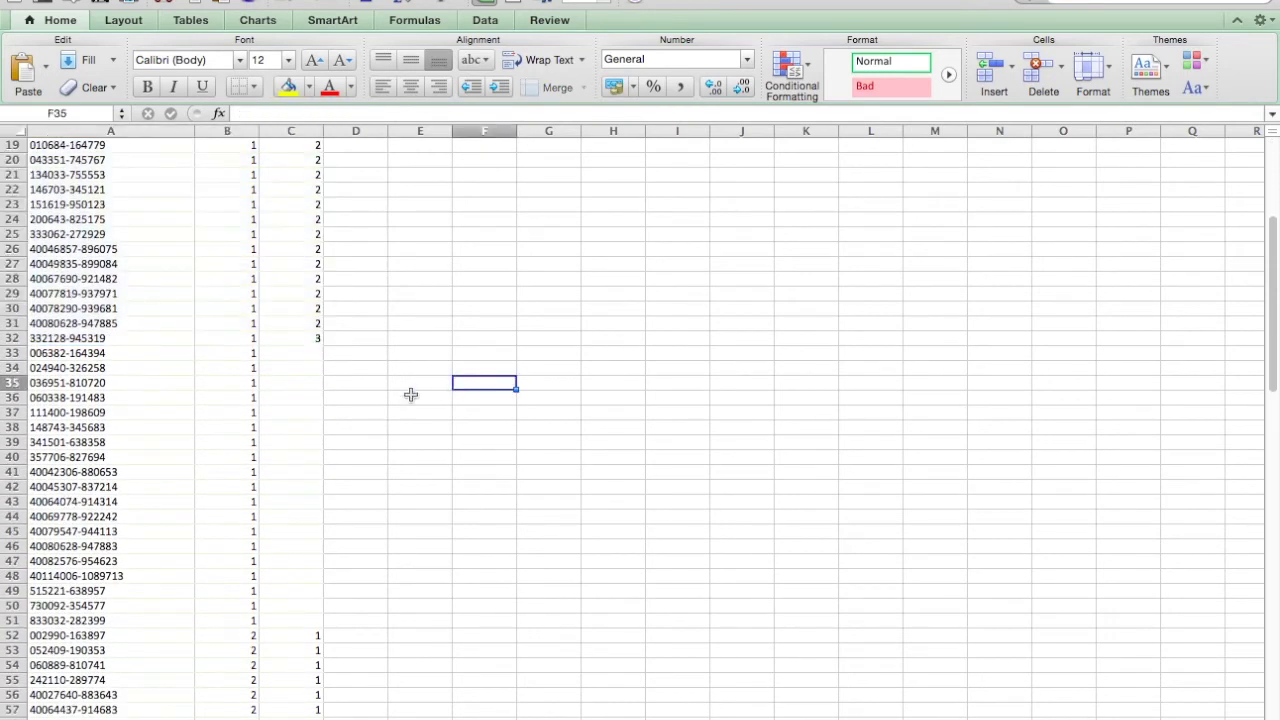
pyautogui.click(146, 353)
pyautogui.moveTo(146, 354); pyautogui.dragTo(288, 622)
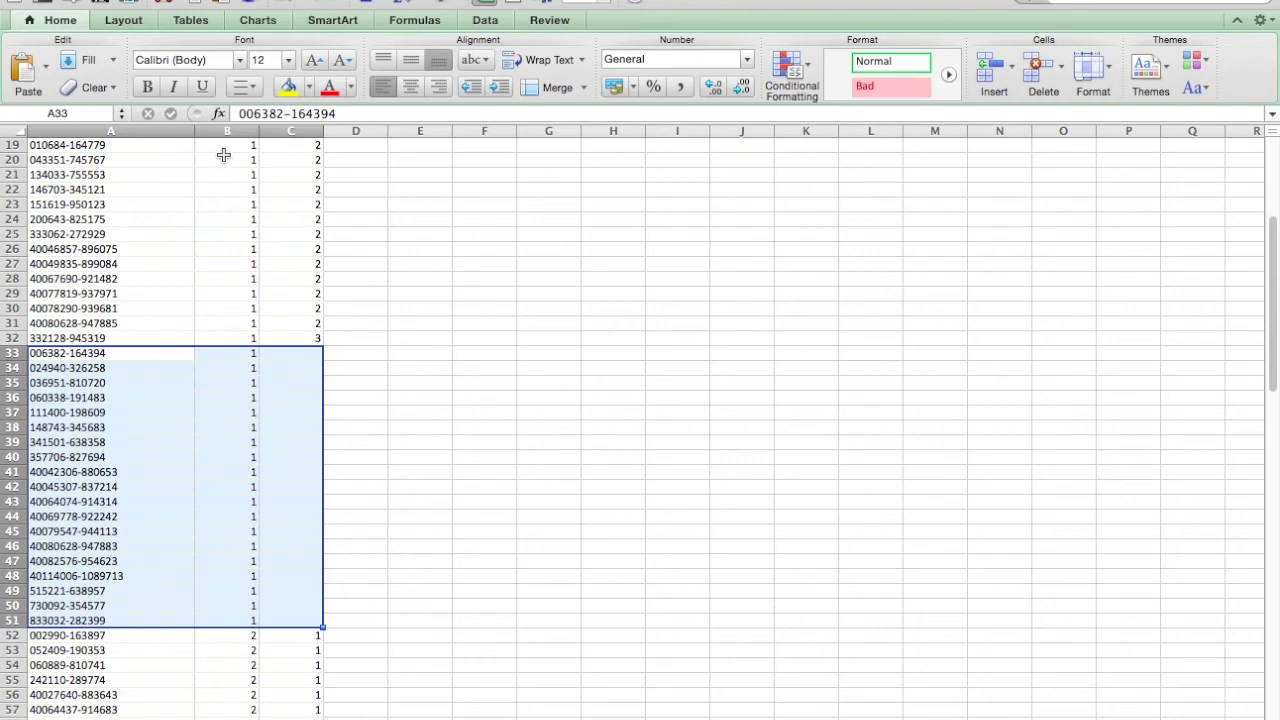
pyautogui.scroll(2, 297, 378)
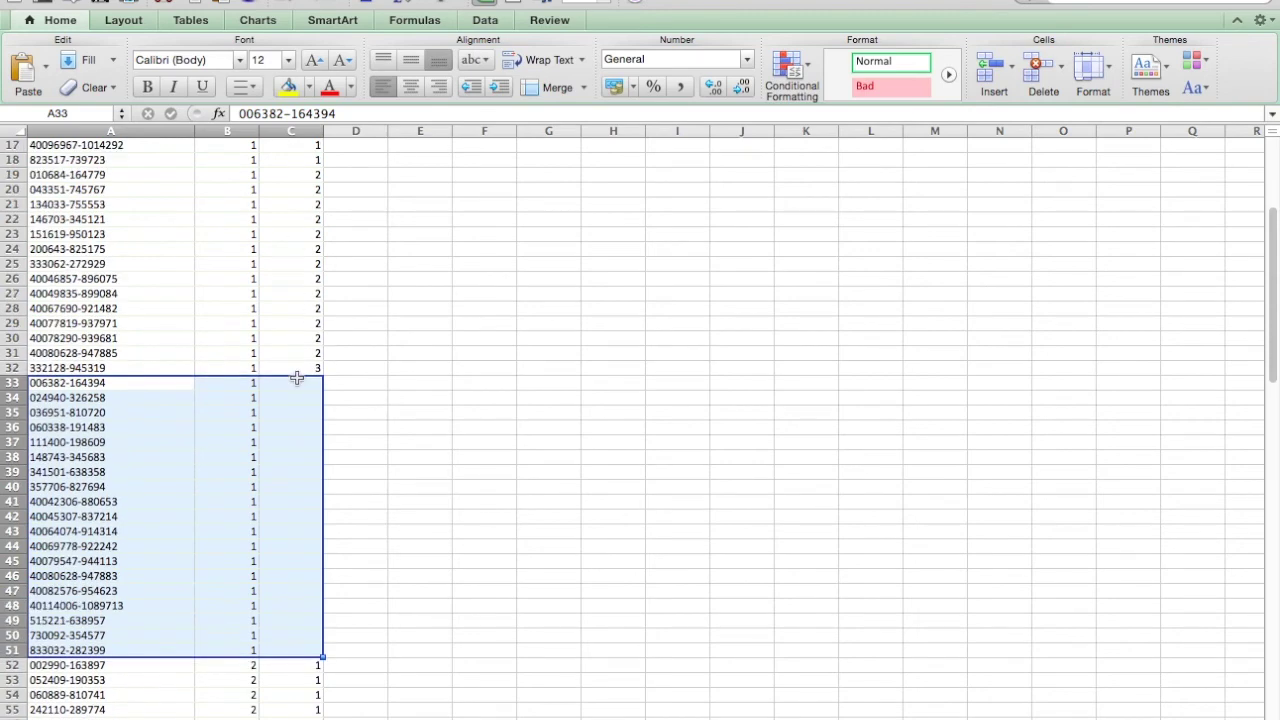
pyautogui.scroll(10, 297, 378)
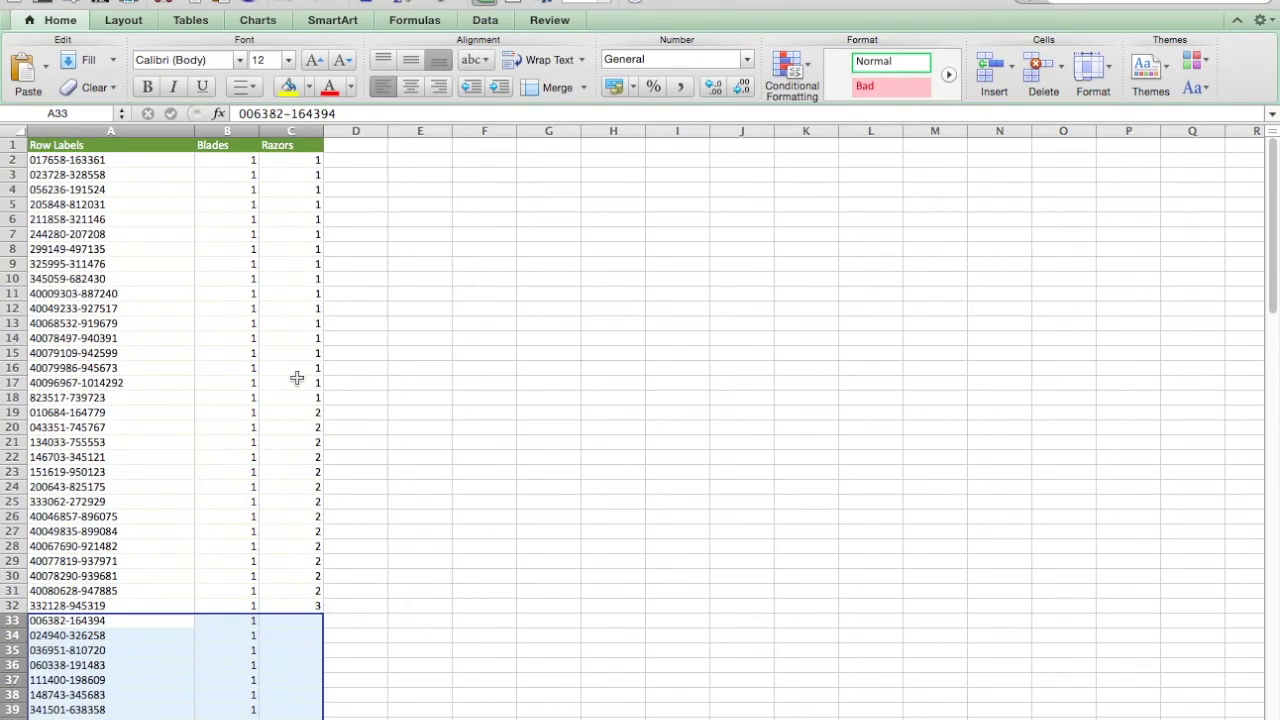
# Freeze the panes above row 2 to keep the Row Labels, Blades and Razors headers in place.
pyautogui.click(12, 160)
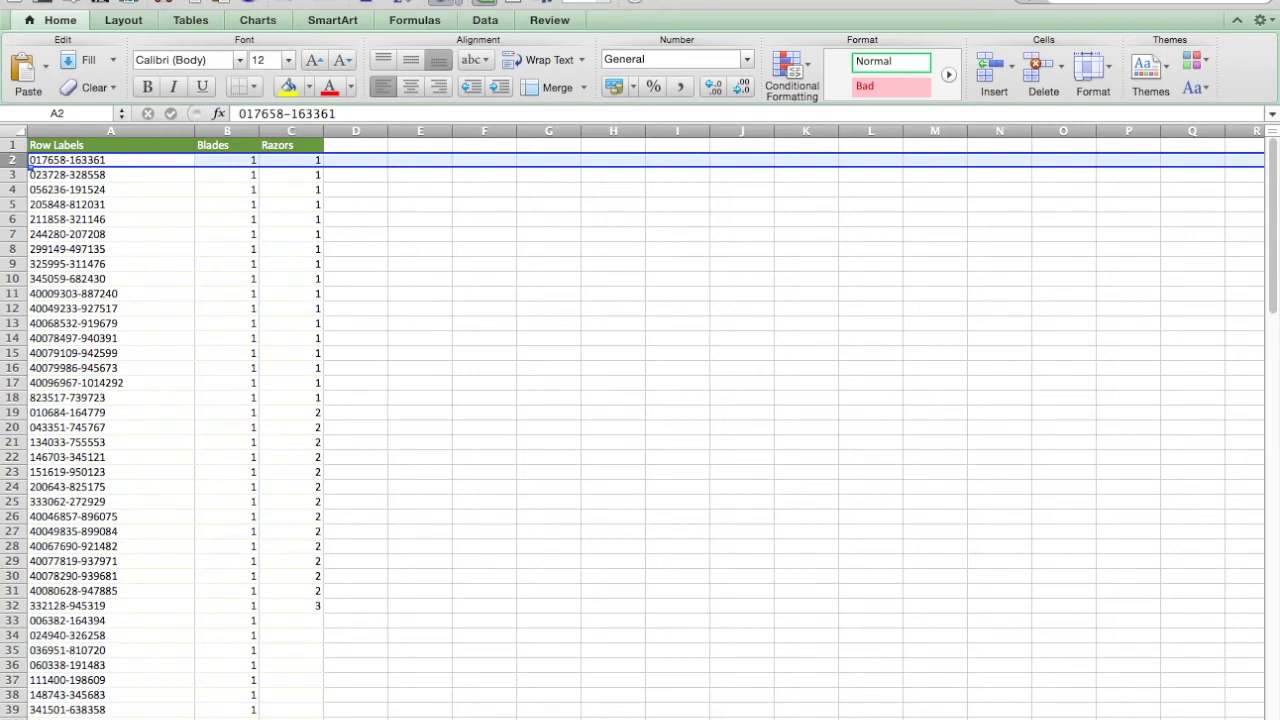
pyautogui.click(505, 2)
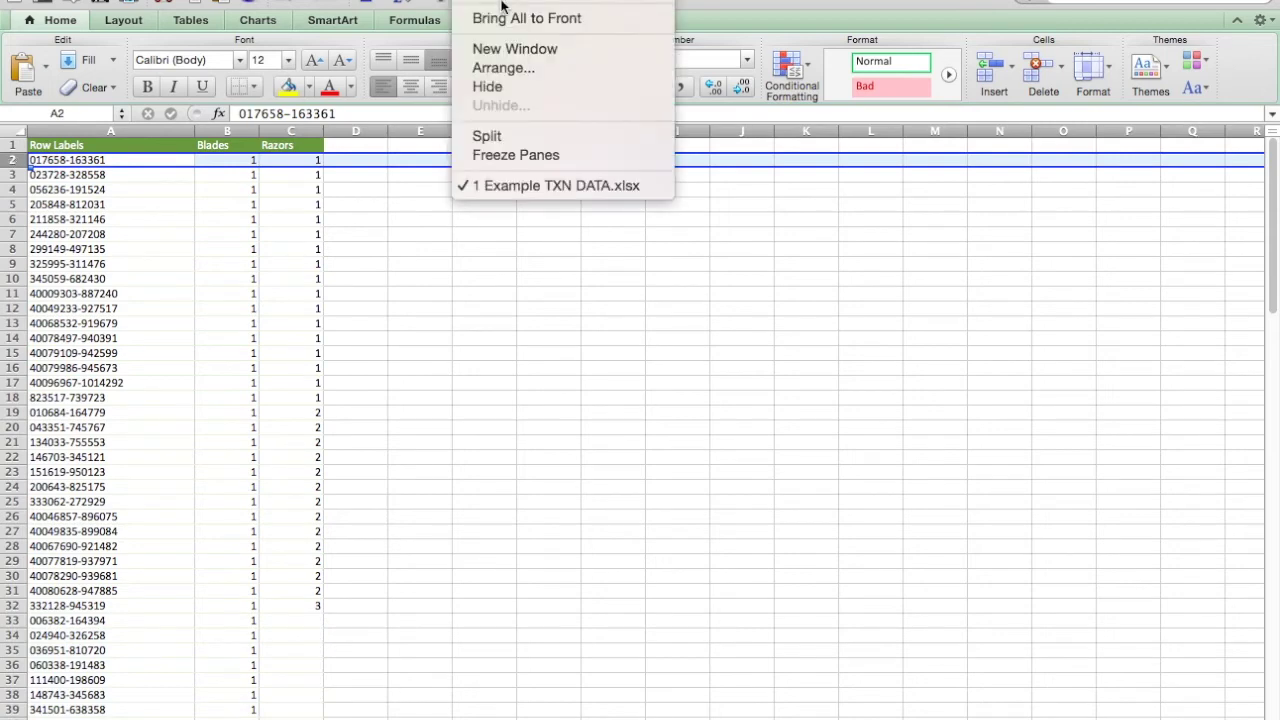
pyautogui.click(537, 155)
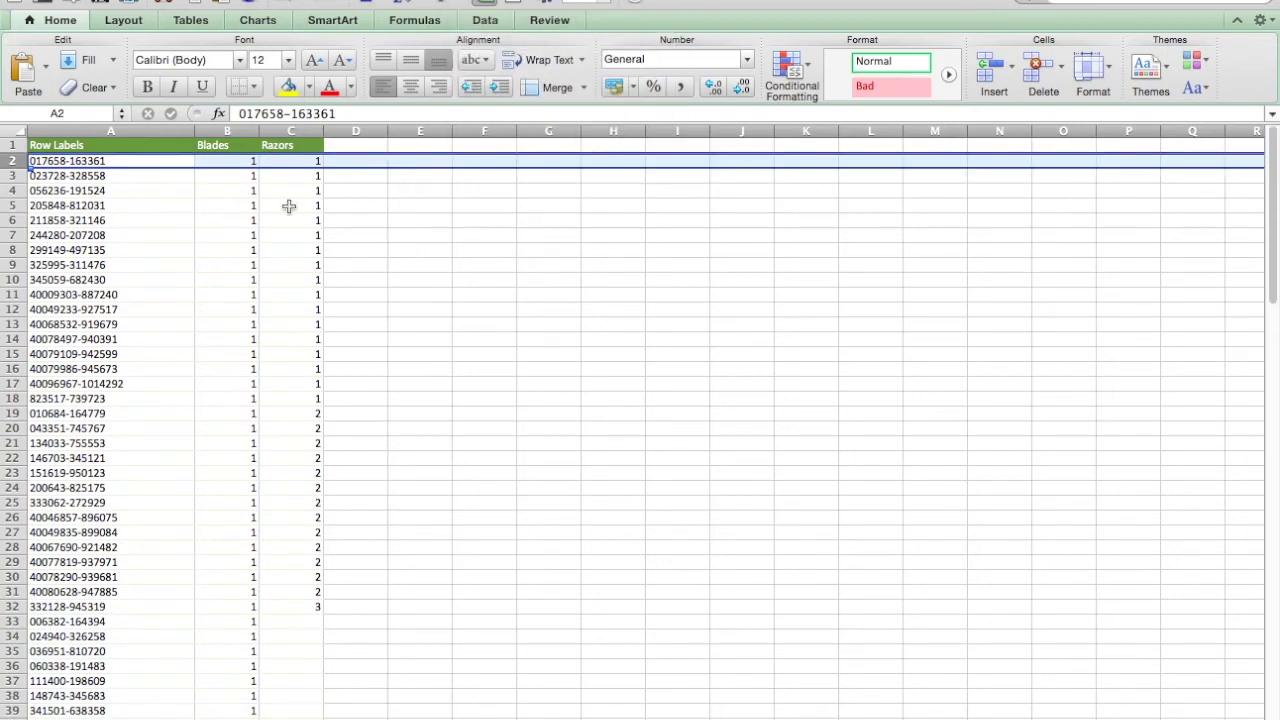
# Look through the rest of the sorted list and highlight the customers with Razors but no Blades purchases, A77:C93.
pyautogui.scroll(-5, 288, 206)
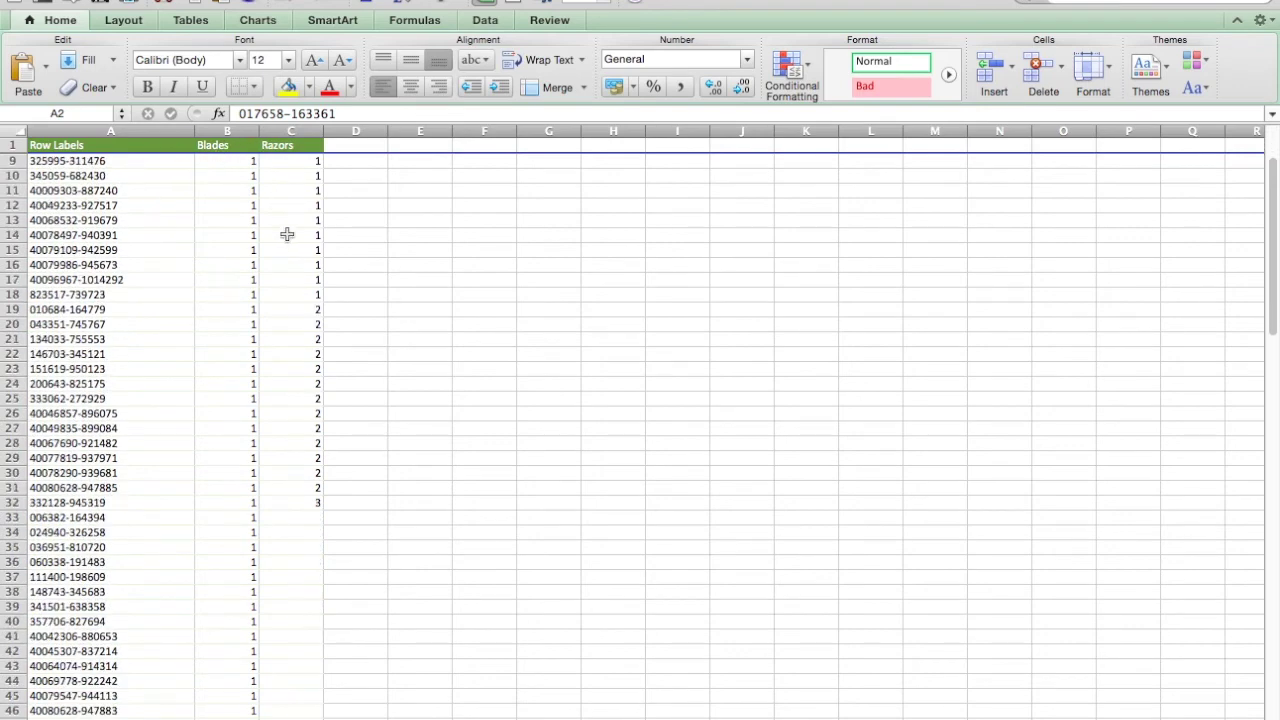
pyautogui.scroll(-2, 287, 234)
pyautogui.scroll(-5, 287, 234)
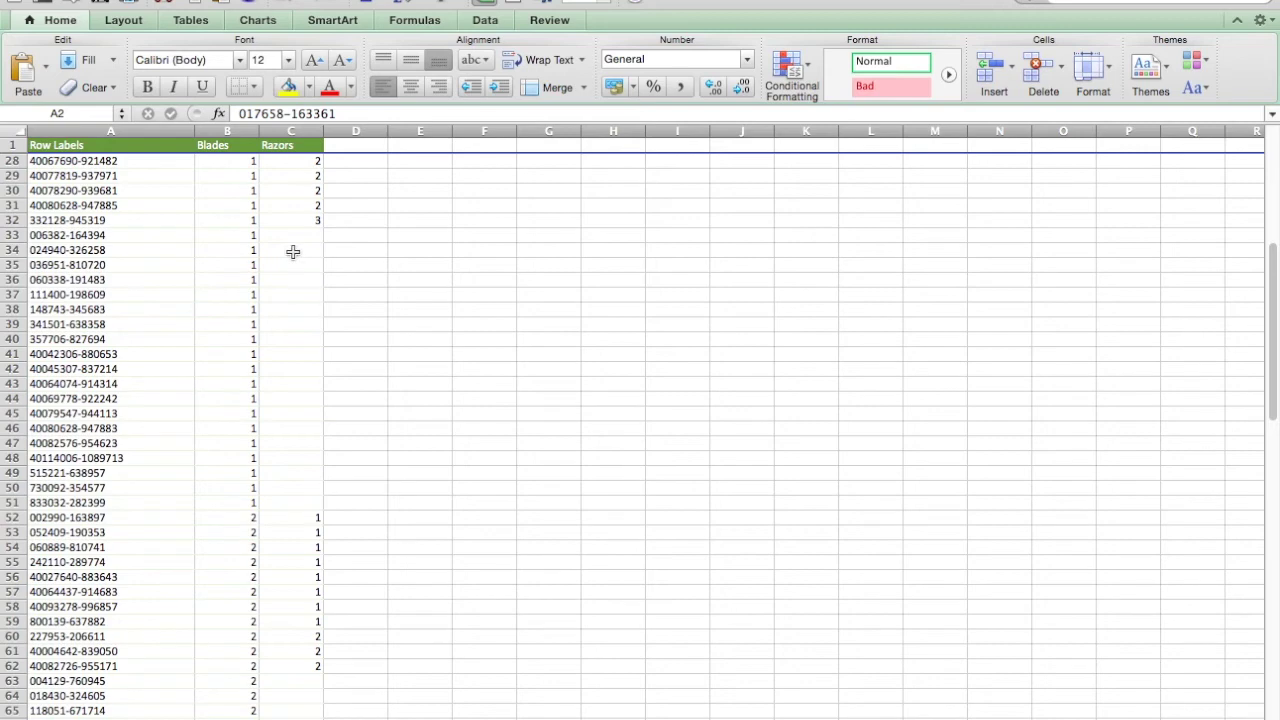
pyautogui.scroll(-5, 249, 366)
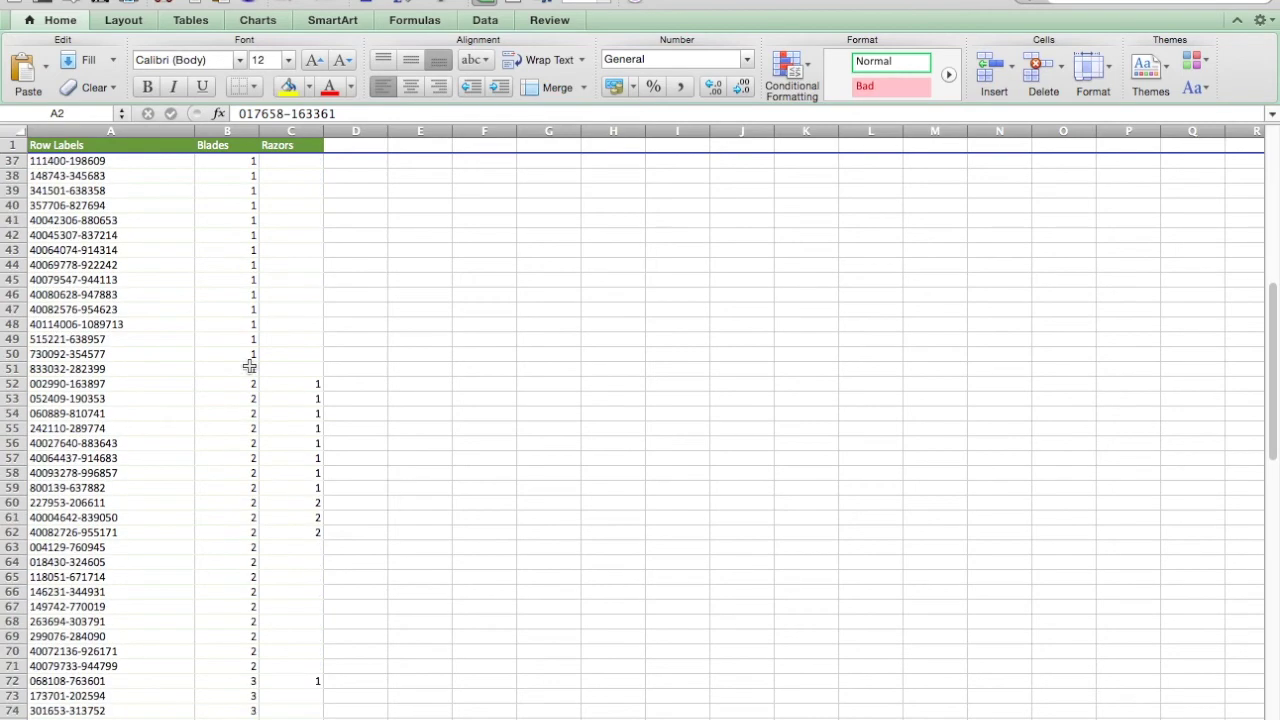
pyautogui.scroll(-2, 249, 366)
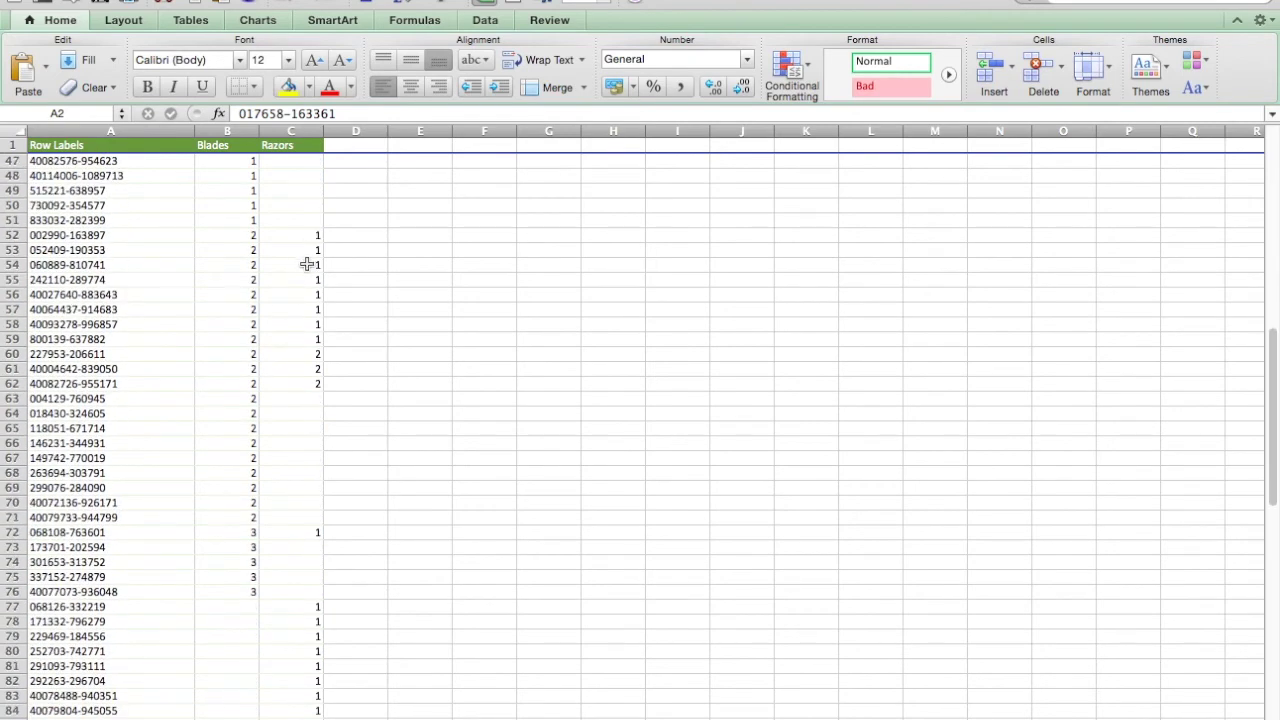
pyautogui.scroll(-4, 252, 374)
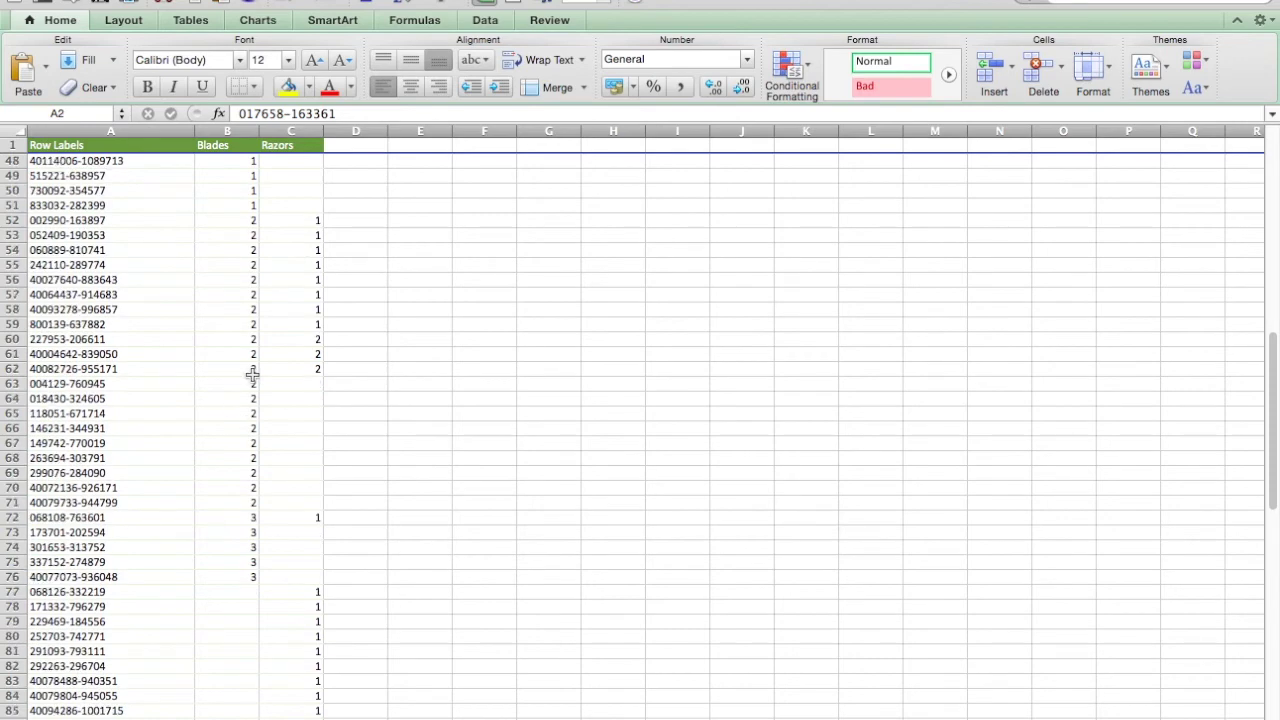
pyautogui.scroll(-3, 252, 374)
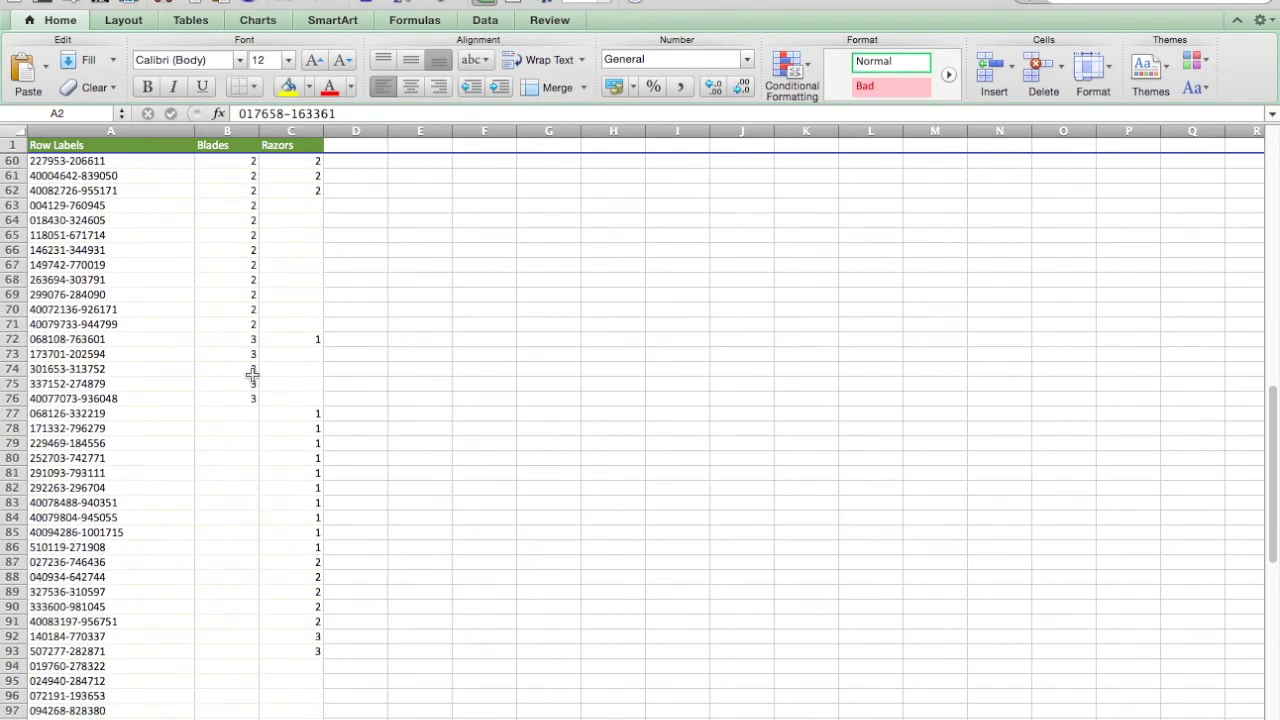
pyautogui.moveTo(139, 413); pyautogui.dragTo(286, 420)
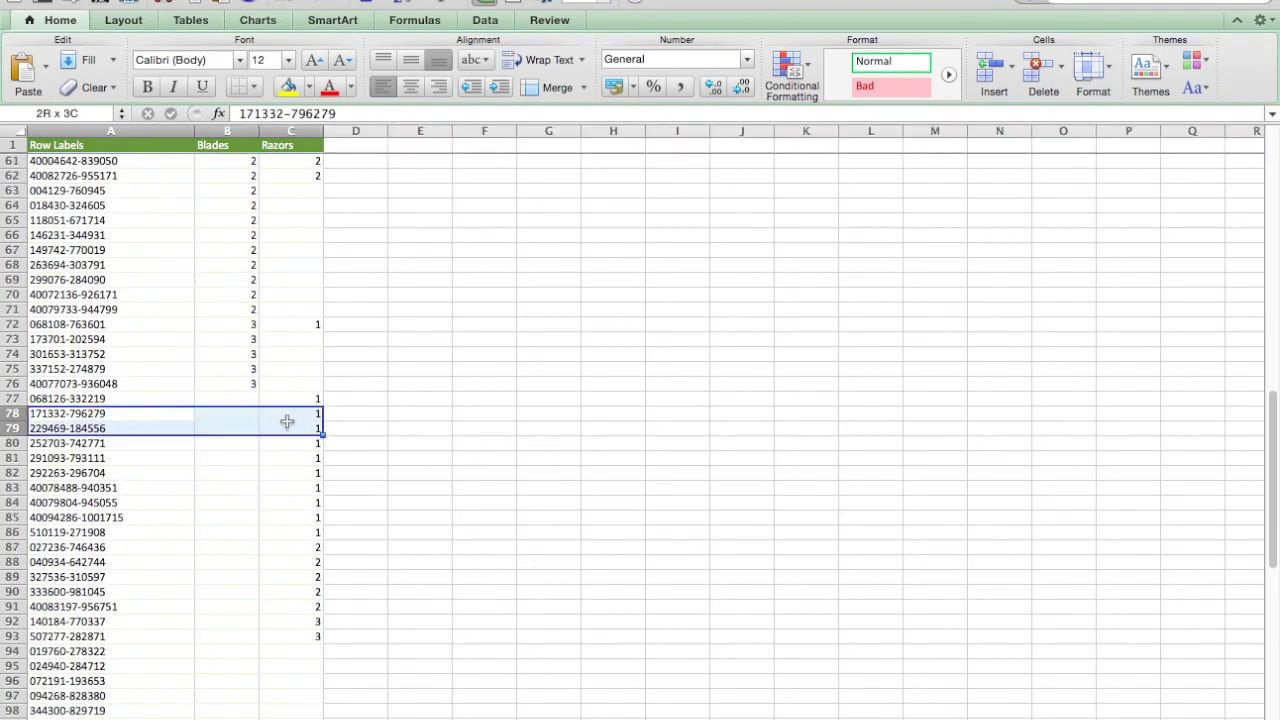
pyautogui.click(145, 399)
pyautogui.moveTo(145, 399); pyautogui.dragTo(303, 634)
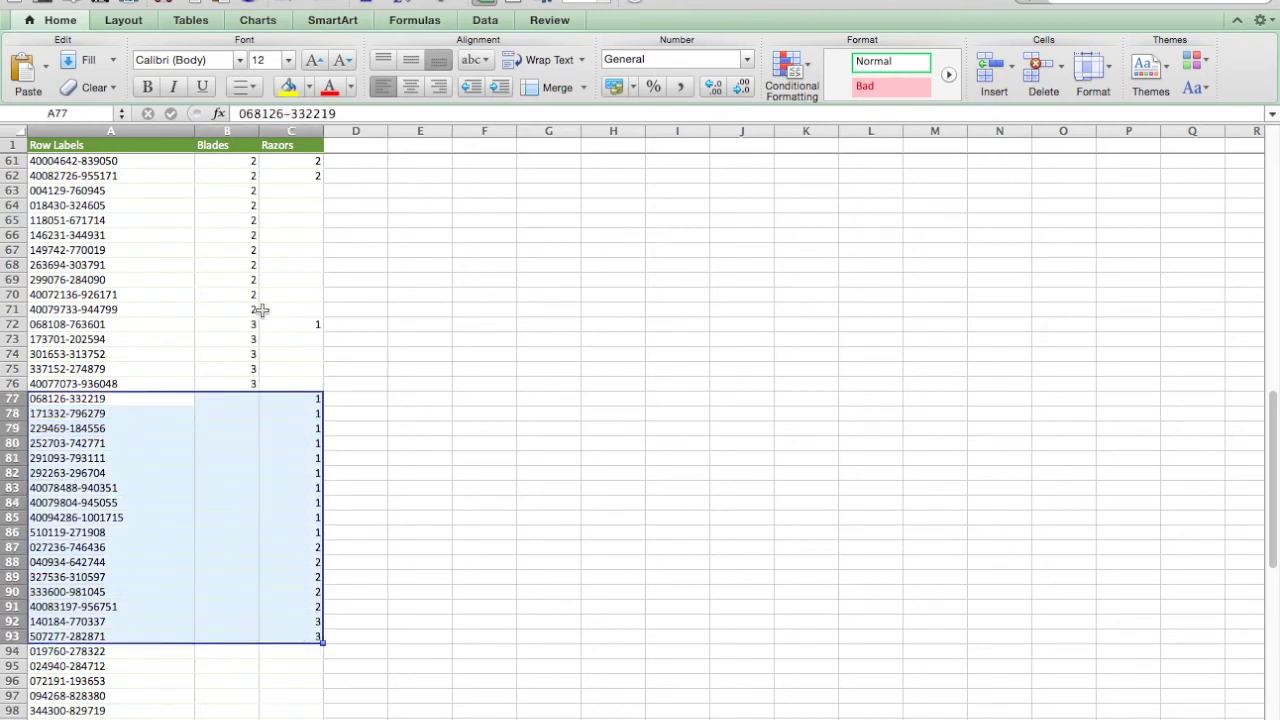
pyautogui.scroll(-1, 290, 300)
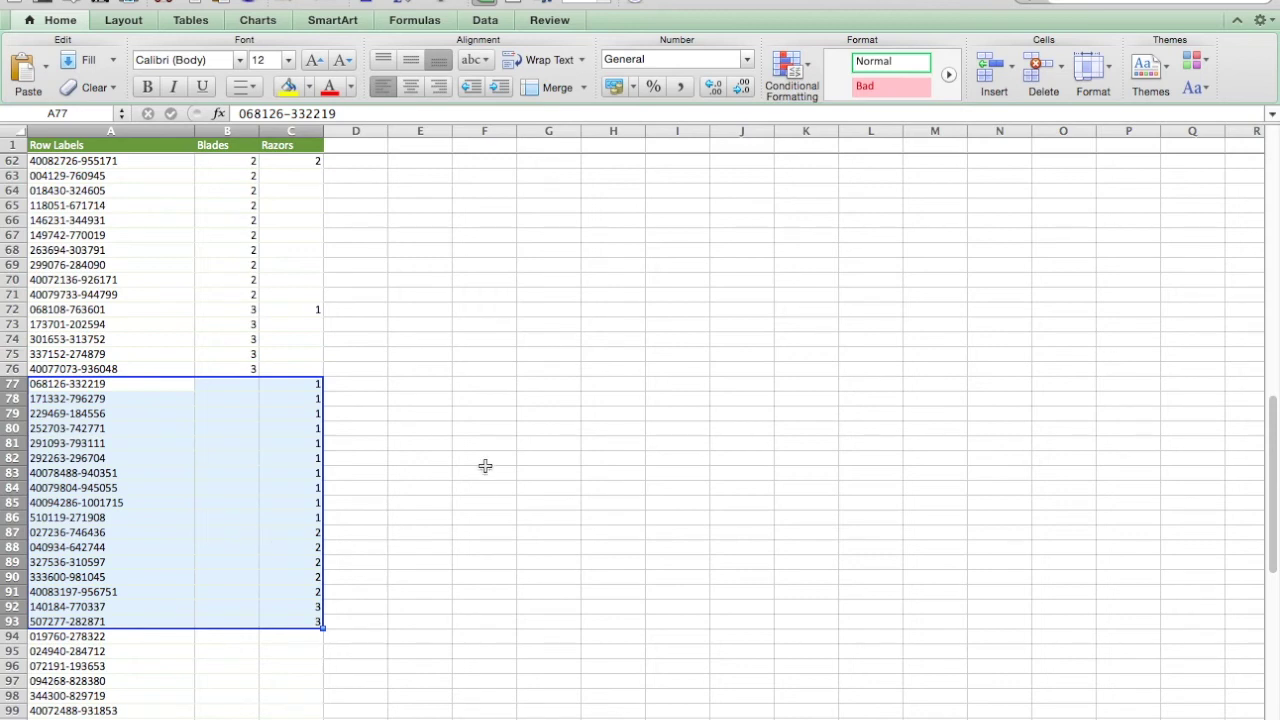
# Delete rows 2 through 76, which hold every customer with a Blades purchase.
pyautogui.click(13, 369)
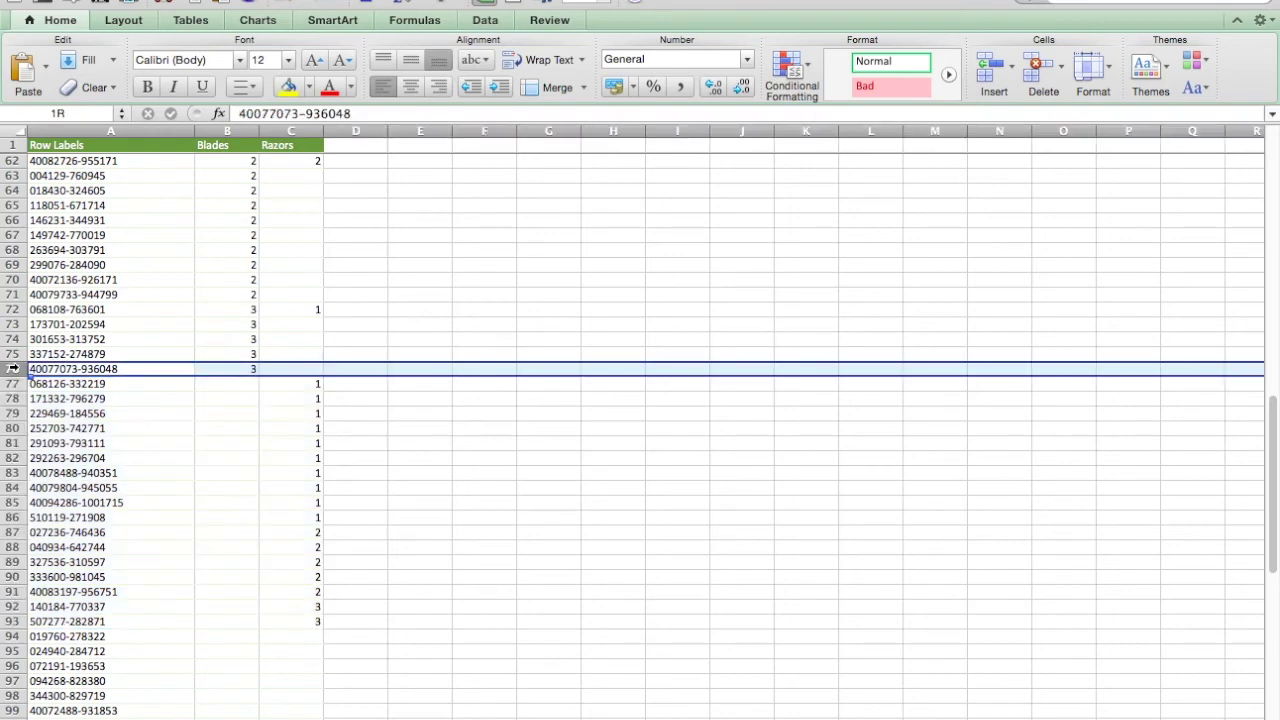
pyautogui.scroll(15, 13, 369)
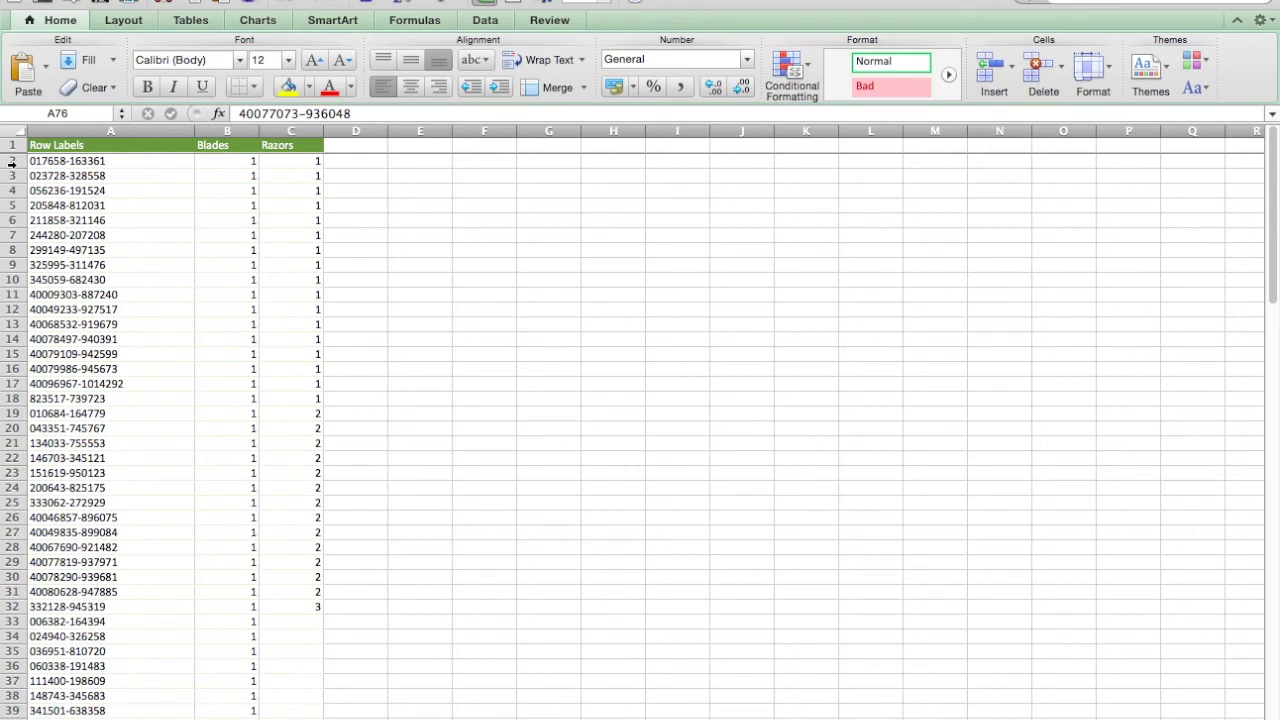
pyautogui.keyDown('shift'); pyautogui.click(12, 161); pyautogui.keyUp('shift')
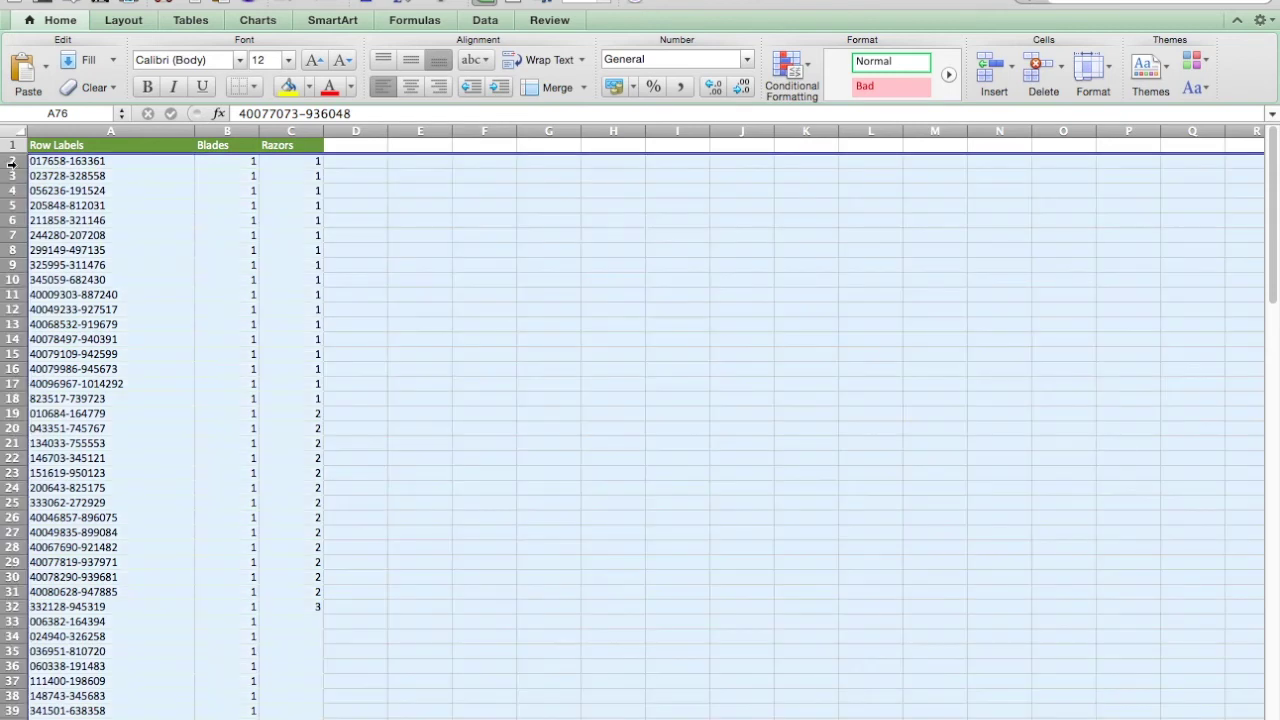
pyautogui.rightClick(95, 198)
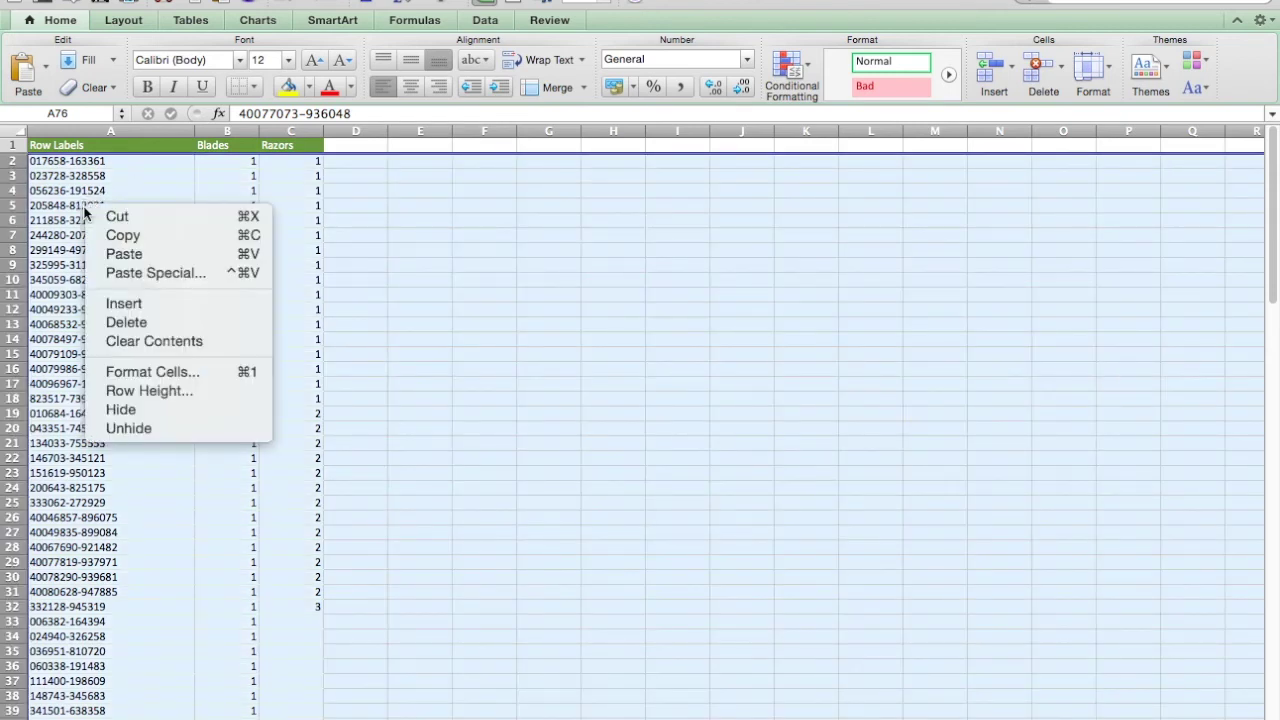
pyautogui.click(157, 323)
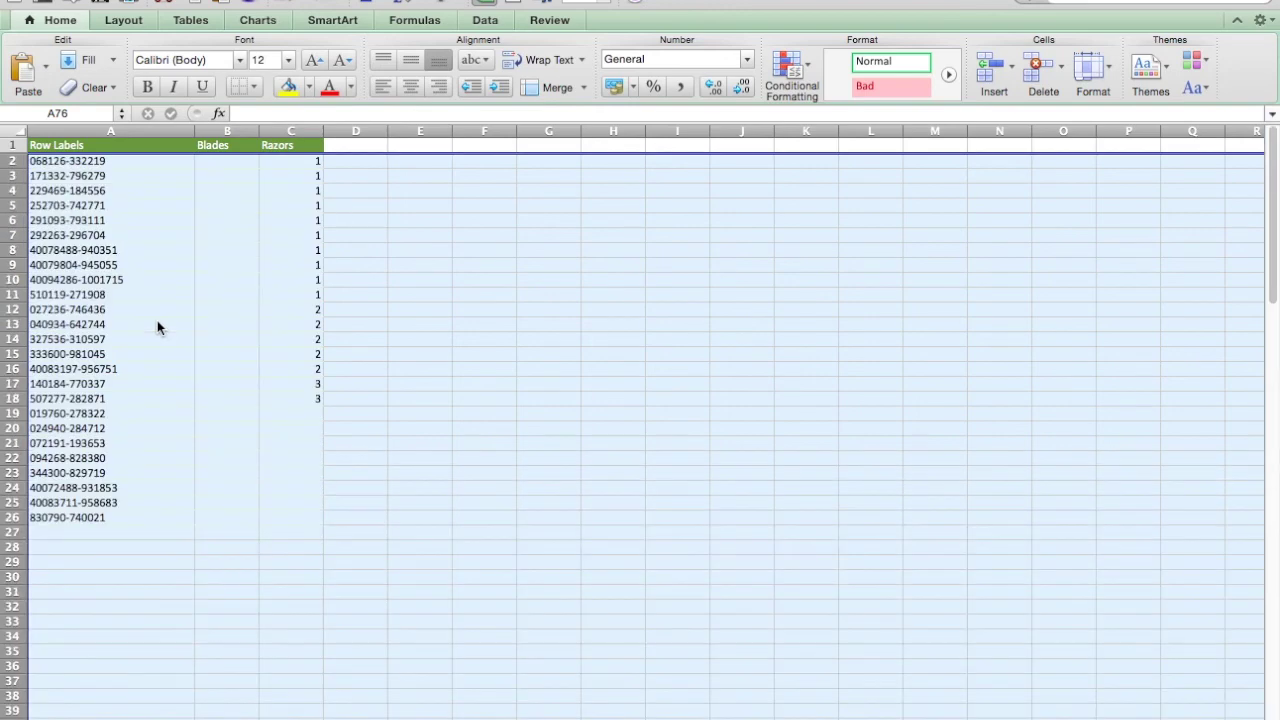
# Delete rows 19 through 26, the customers with neither Blades nor Razors purchases.
pyautogui.scroll(-2, 157, 320)
pyautogui.scroll(1, 100, 408)
pyautogui.click(200, 455)
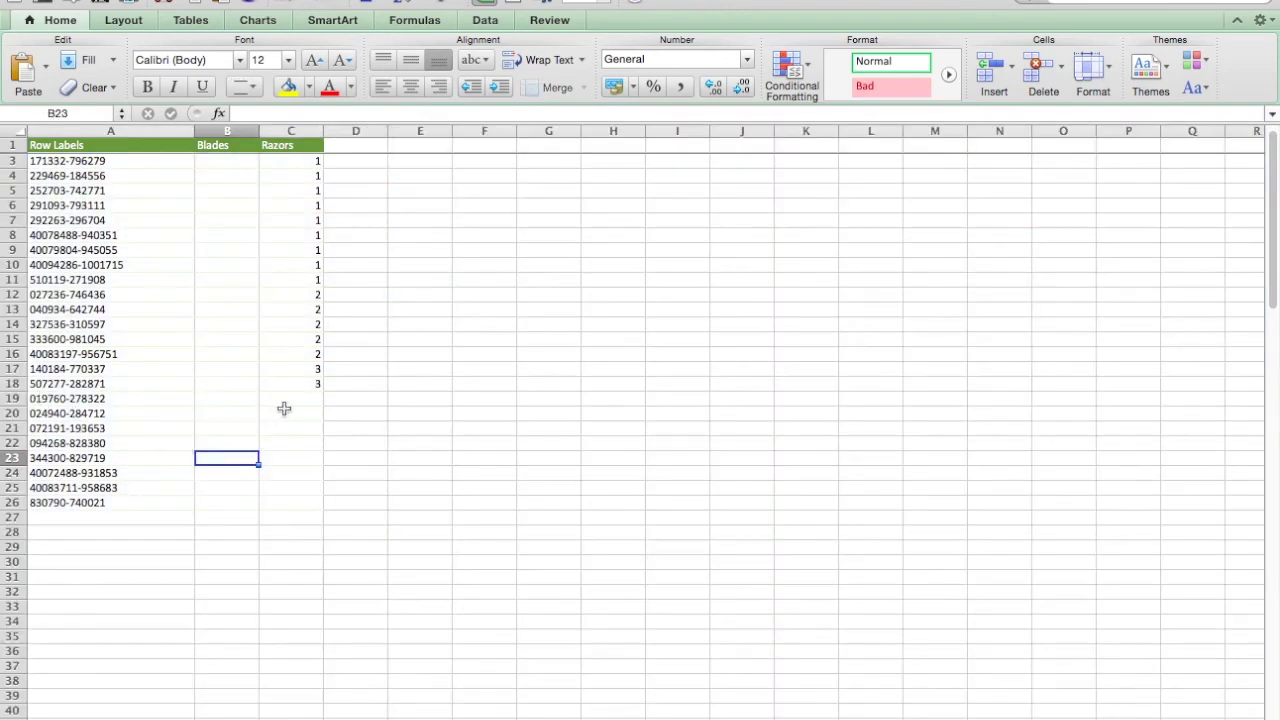
pyautogui.moveTo(12, 399); pyautogui.dragTo(24, 505)
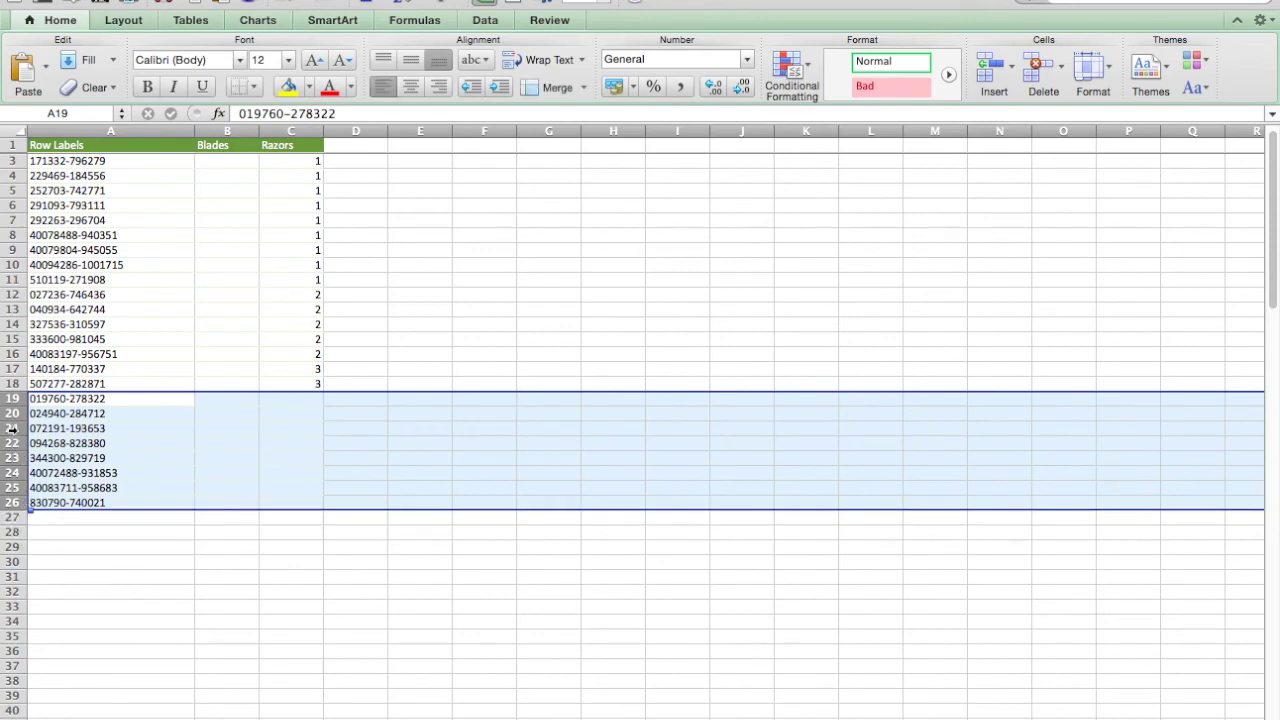
pyautogui.rightClick(77, 424)
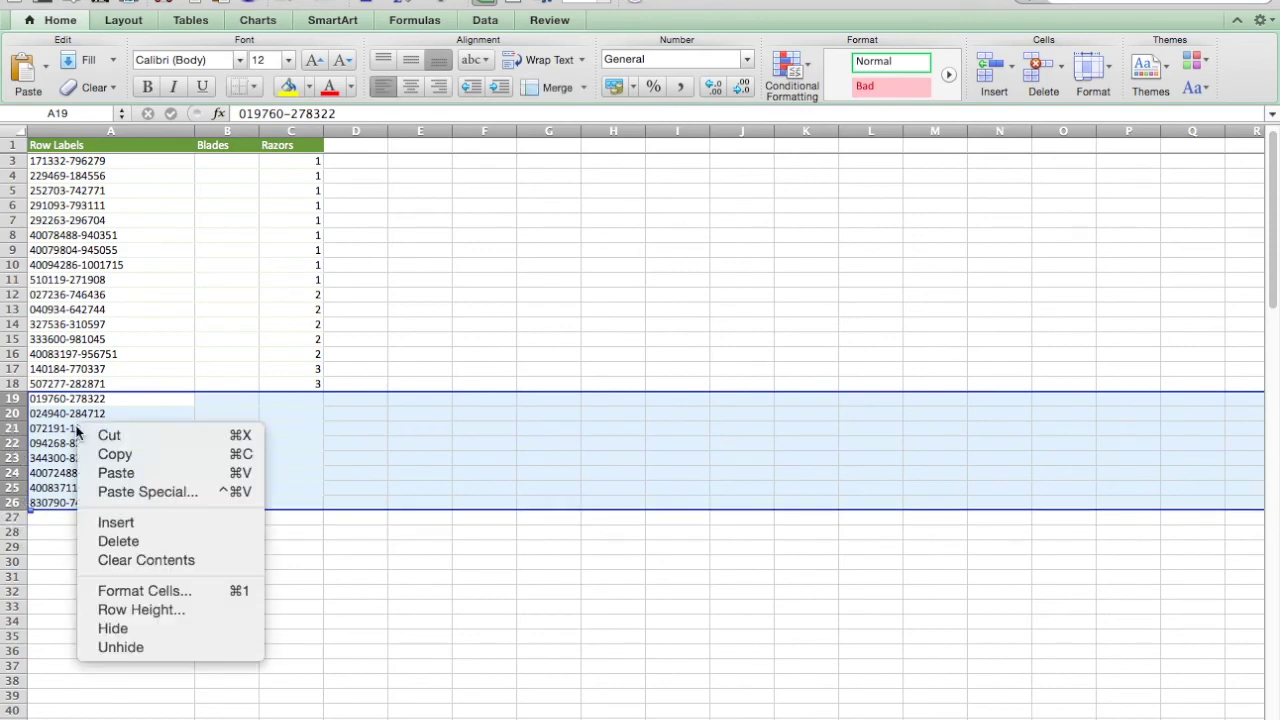
pyautogui.click(120, 541)
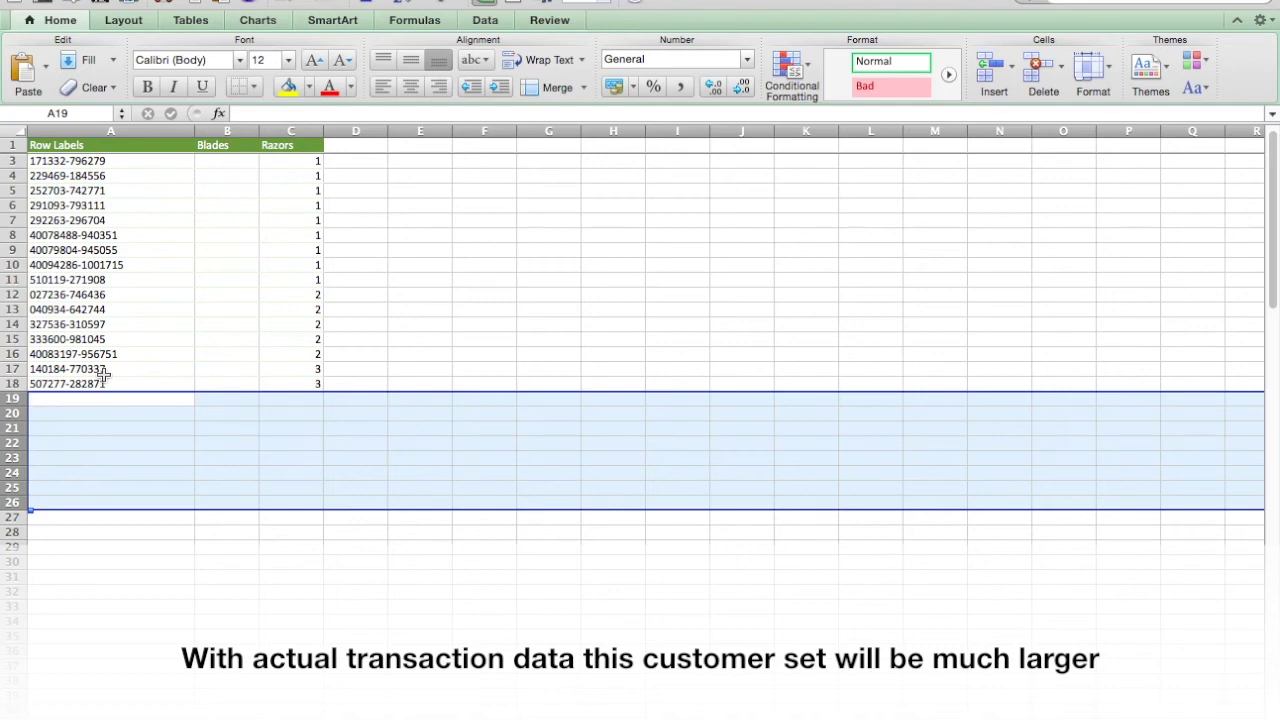
# Review the remaining customer codes in column A and check the first visible customer's Razors and Blades cells.
pyautogui.click(117, 161)
pyautogui.moveTo(117, 161); pyautogui.dragTo(131, 386)
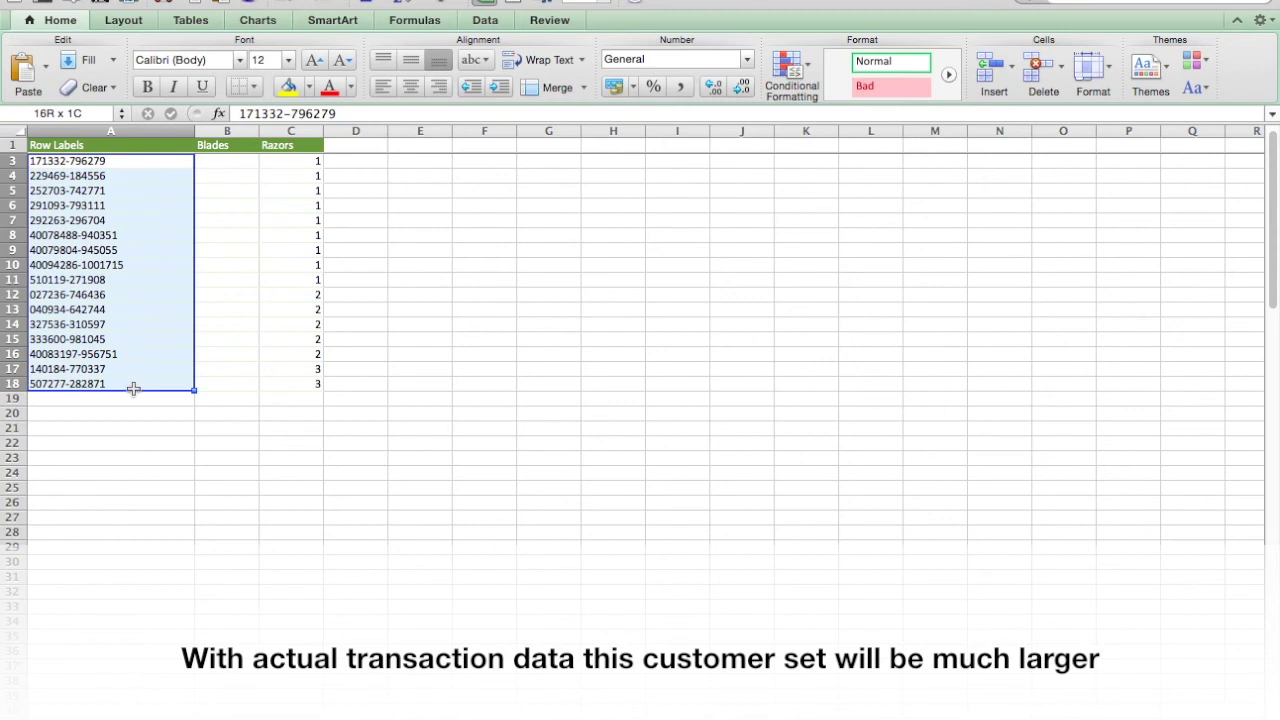
pyautogui.click(284, 161)
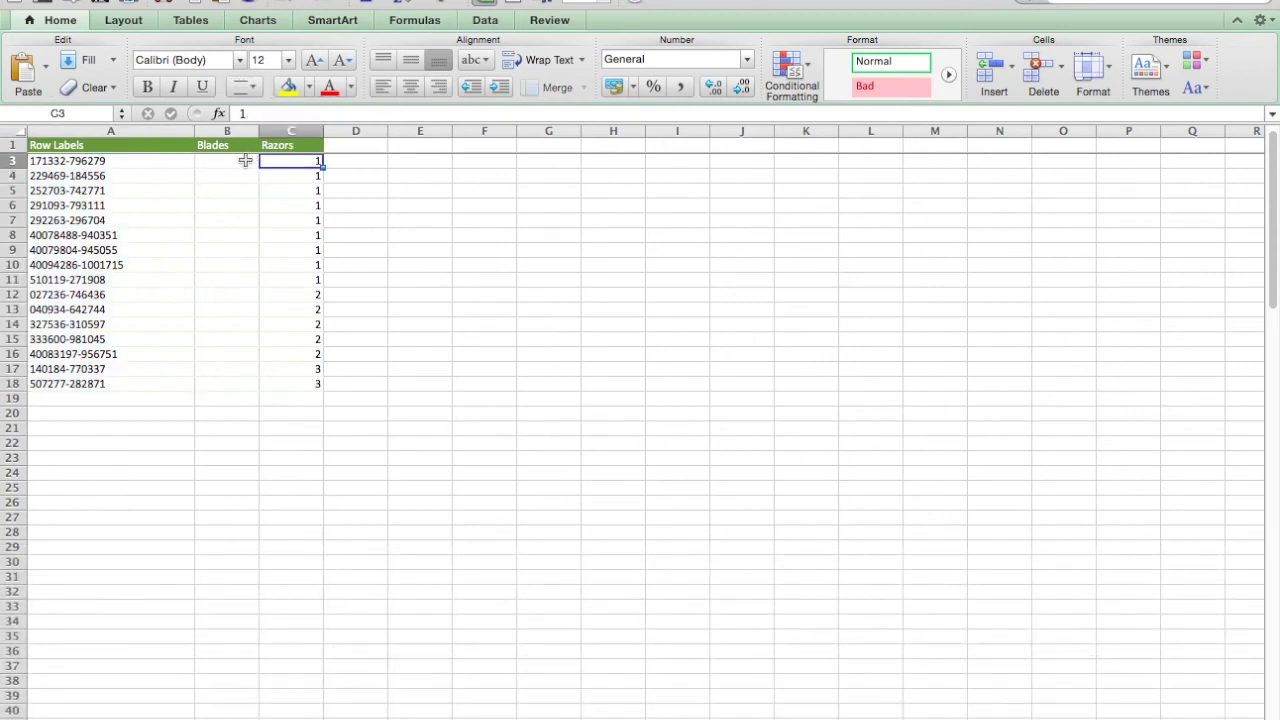
pyautogui.click(242, 161)
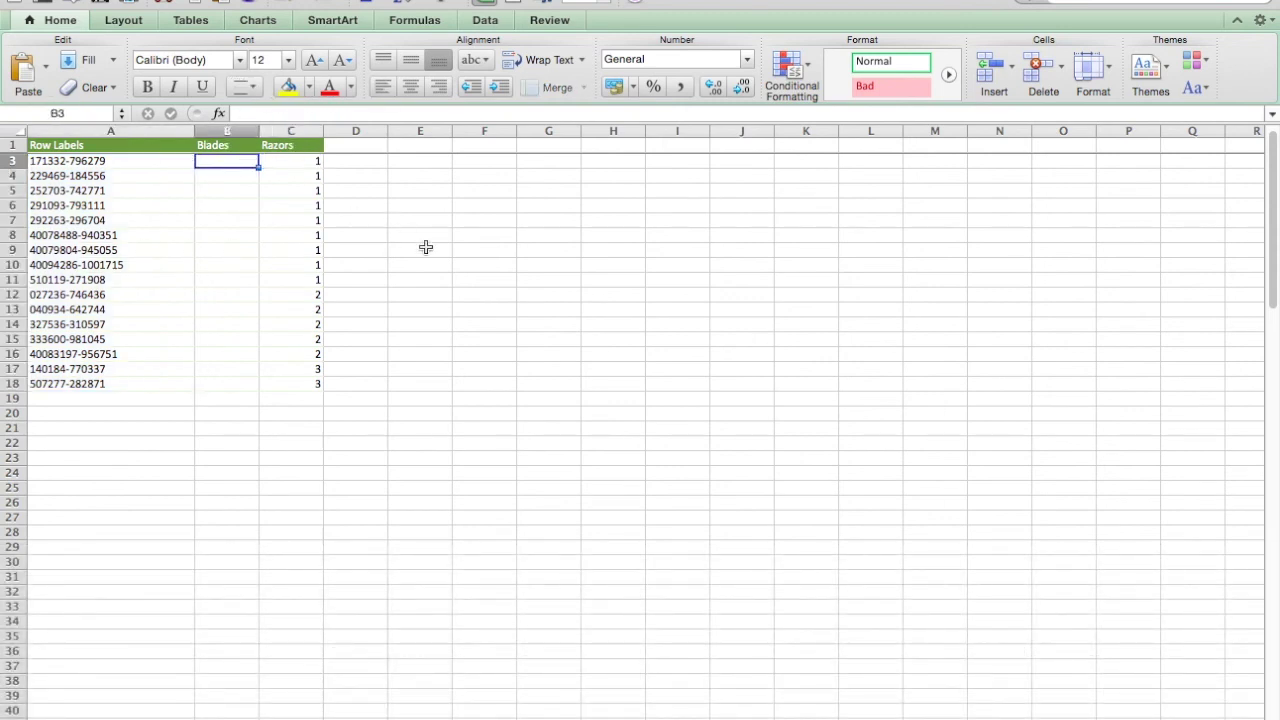